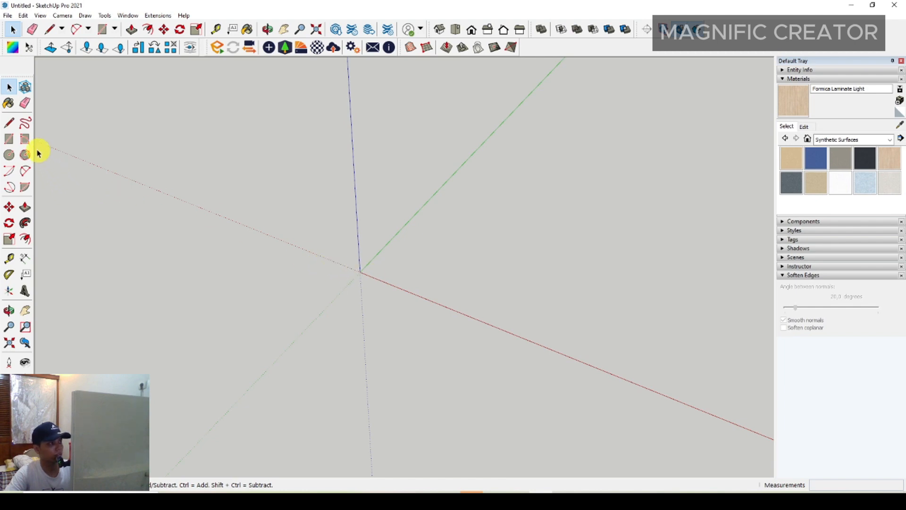
# Draw a 1200 by 500 mm rectangle on the ground plane from the origin, with its long side along the red axis
pyautogui.click(25, 140)
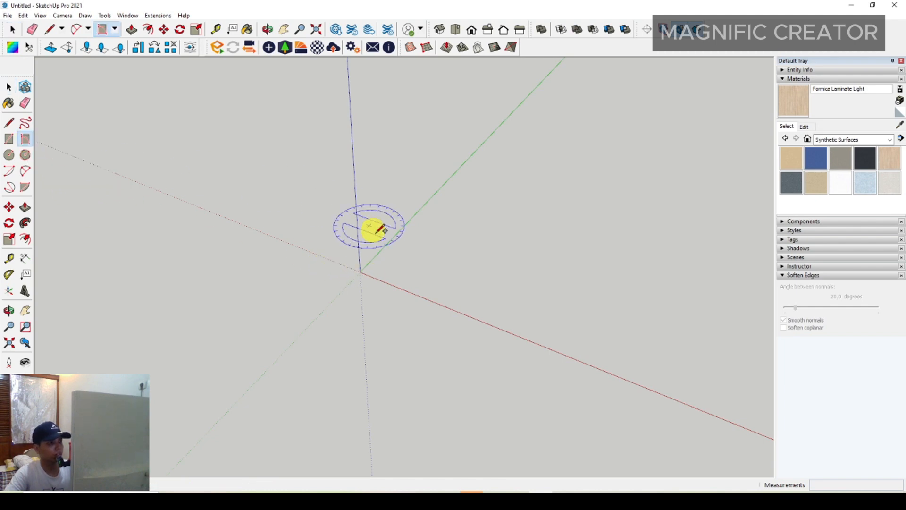
pyautogui.moveTo(381, 269); pyautogui.dragTo(369, 270, button='middle')
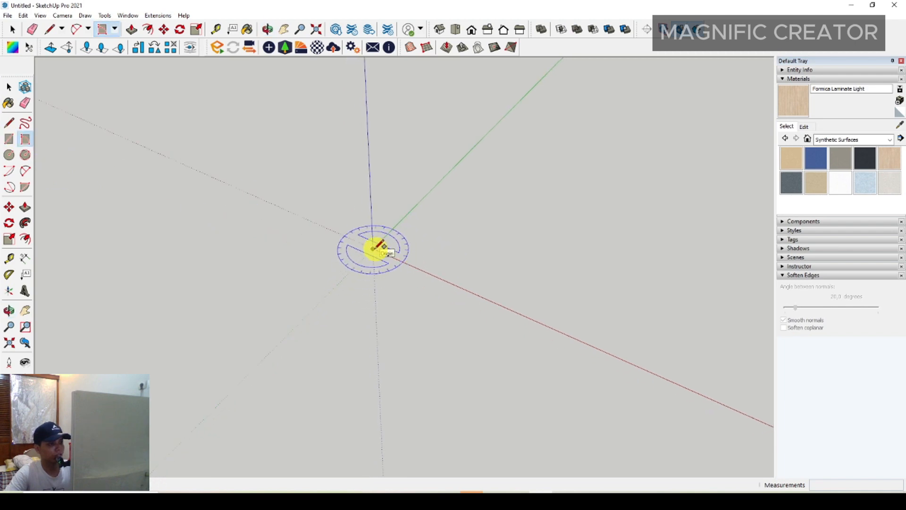
pyautogui.click(373, 249)
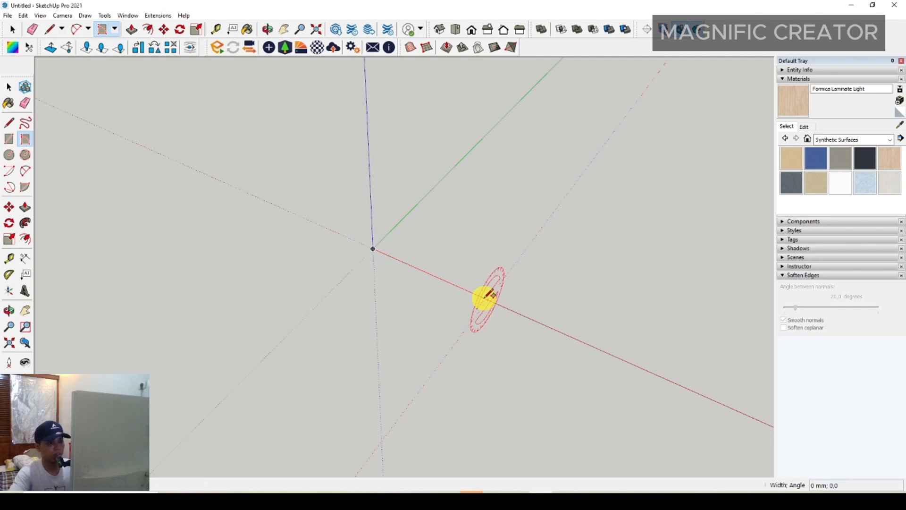
pyautogui.click(484, 298)
pyautogui.moveTo(483, 298); pyautogui.dragTo(524, 282, button='middle')
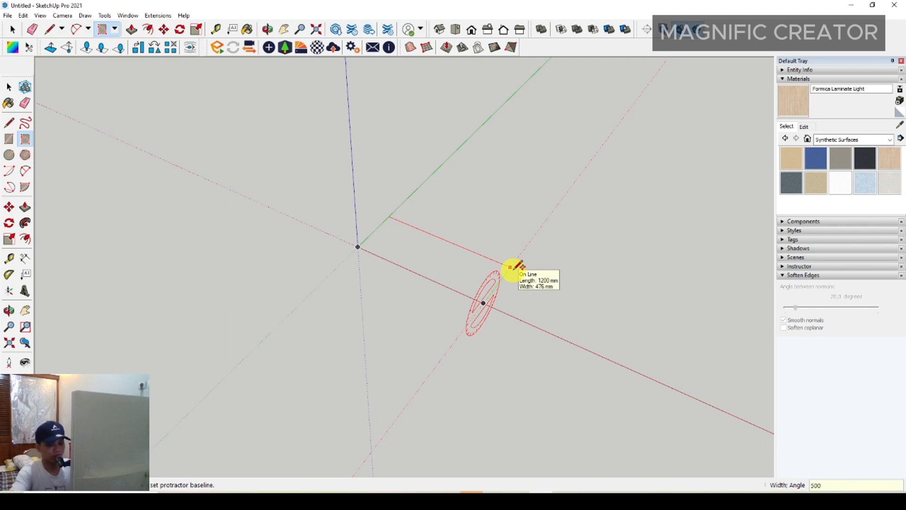
pyautogui.press('Return')
pyautogui.press('space')
pyautogui.scroll(3, 530, 287)
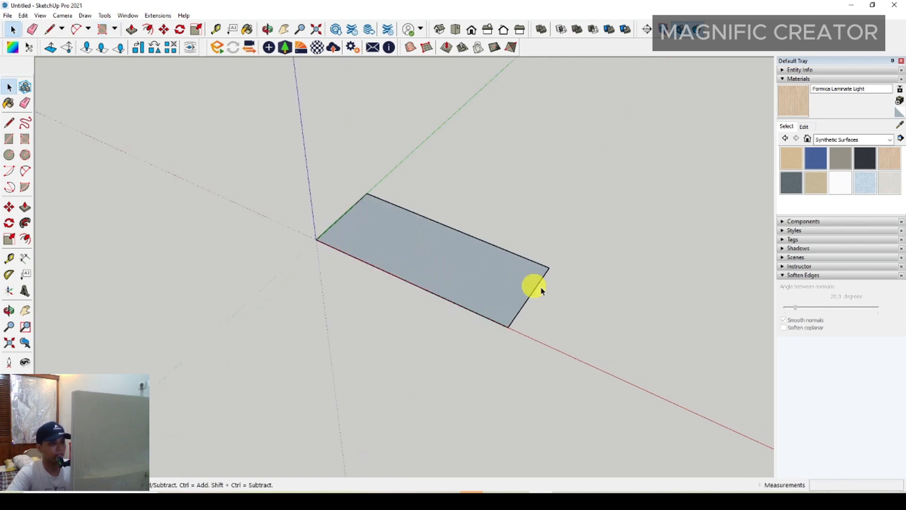
# Push/Pull the rectangle upward by 50 mm to form a solid slab
pyautogui.click(440, 290)
pyautogui.scroll(2, 443, 295)
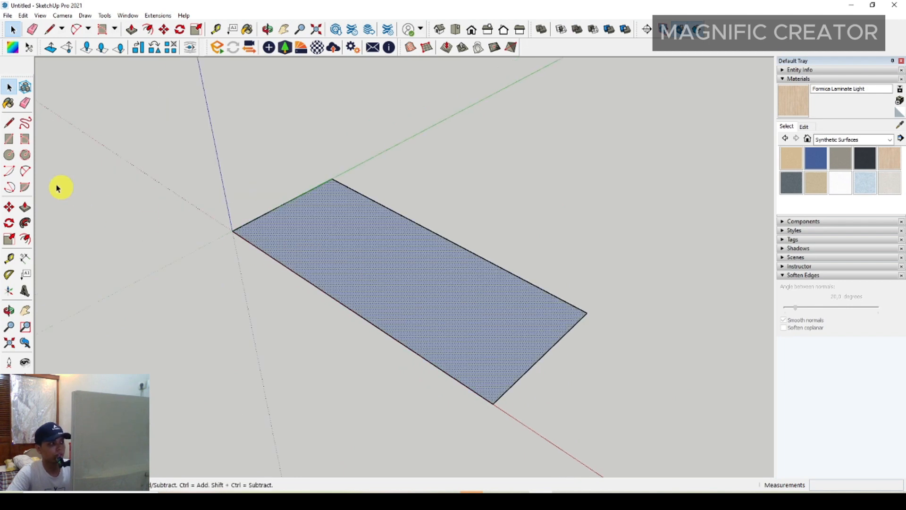
pyautogui.click(25, 206)
pyautogui.scroll(2, 401, 293)
pyautogui.click(397, 292)
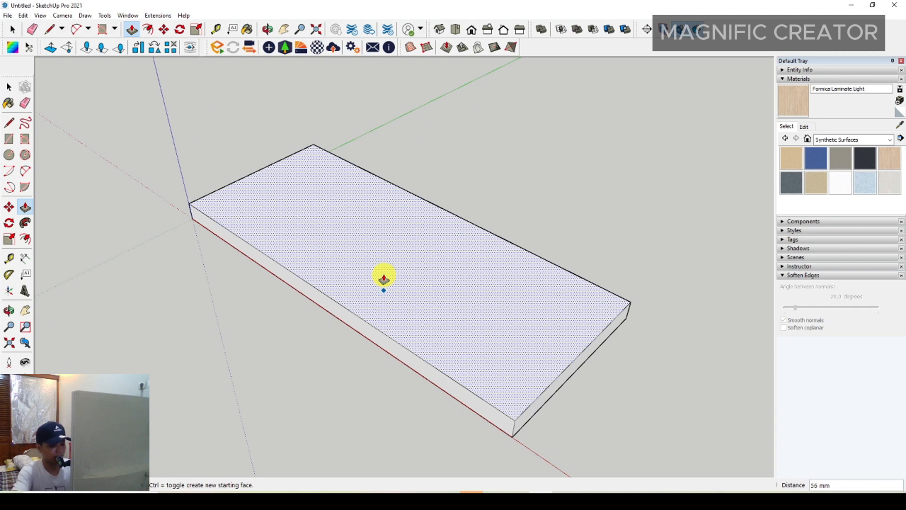
pyautogui.press('Return')
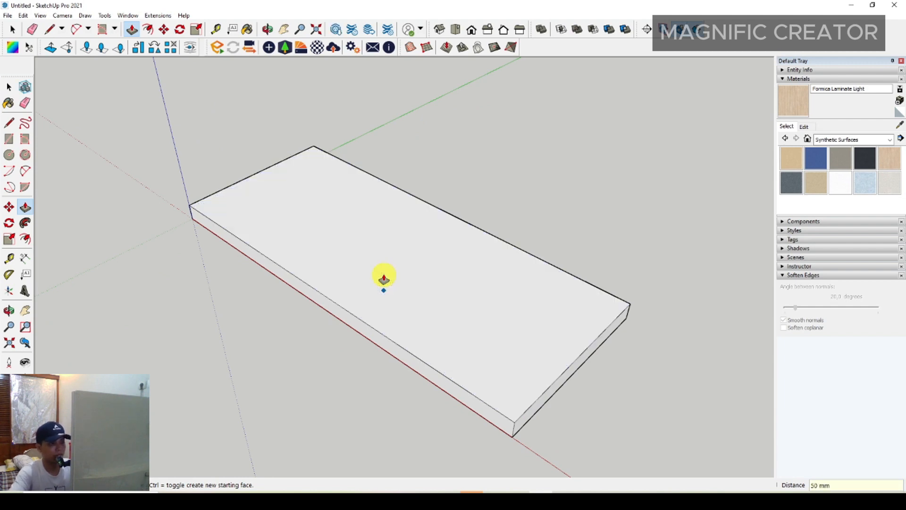
pyautogui.press('space')
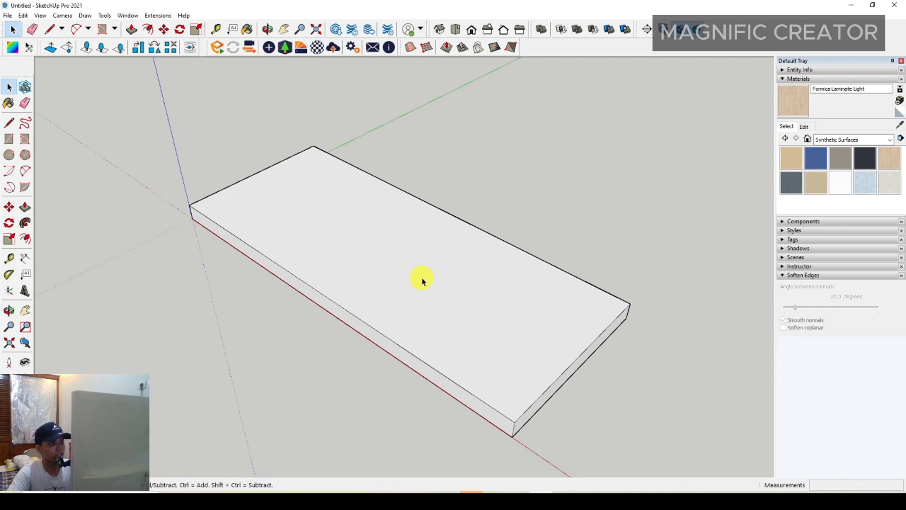
# Select the whole slab with all its faces and edges and make it a group
pyautogui.tripleClick(442, 270)
pyautogui.rightClick(442, 270)
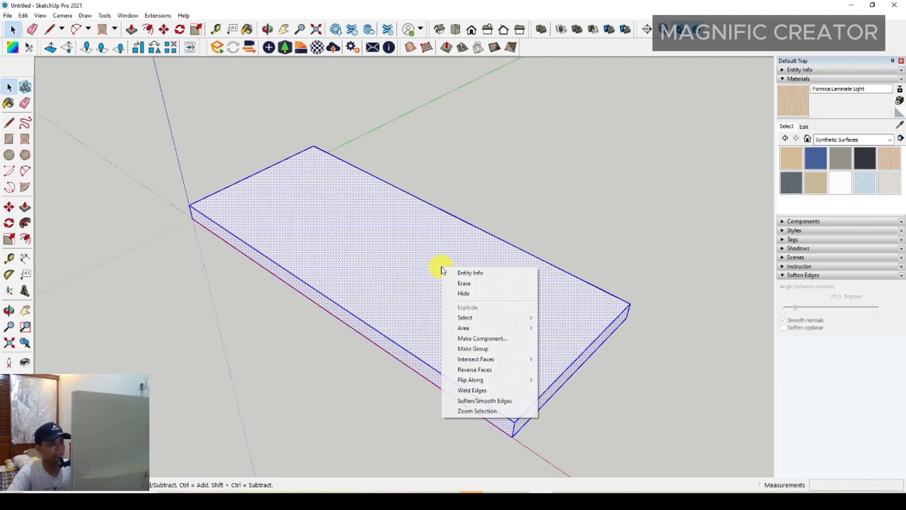
pyautogui.click(476, 348)
# Inside the slab group, offset the top face's outline inward by 30 mm
pyautogui.moveTo(440, 327)
pyautogui.mouseDown(button='middle')
pyautogui.moveTo(439, 316)
pyautogui.moveTo(457, 303)
pyautogui.moveTo(406, 289)
pyautogui.moveTo(426, 299)
pyautogui.moveTo(378, 296)
pyautogui.moveTo(487, 302)
pyautogui.moveTo(480, 308)
pyautogui.mouseUp(button='middle')
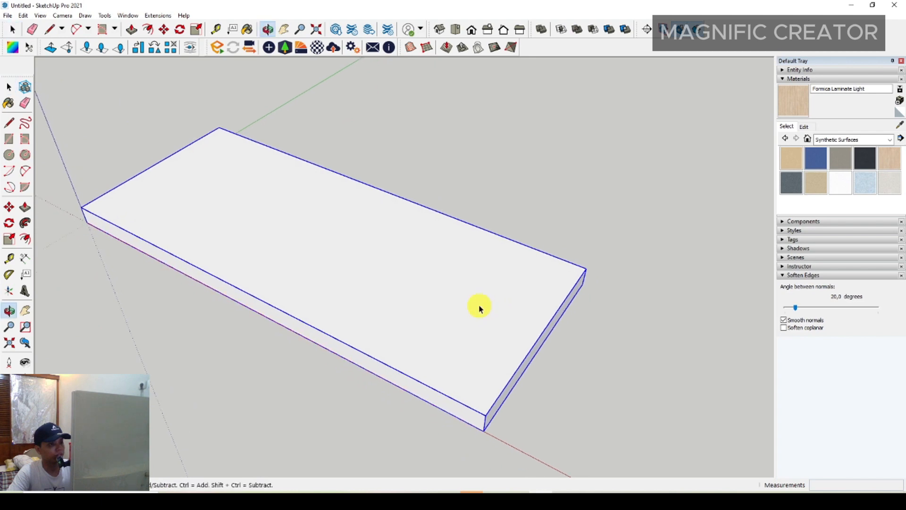
pyautogui.click(492, 285)
pyautogui.click(25, 239)
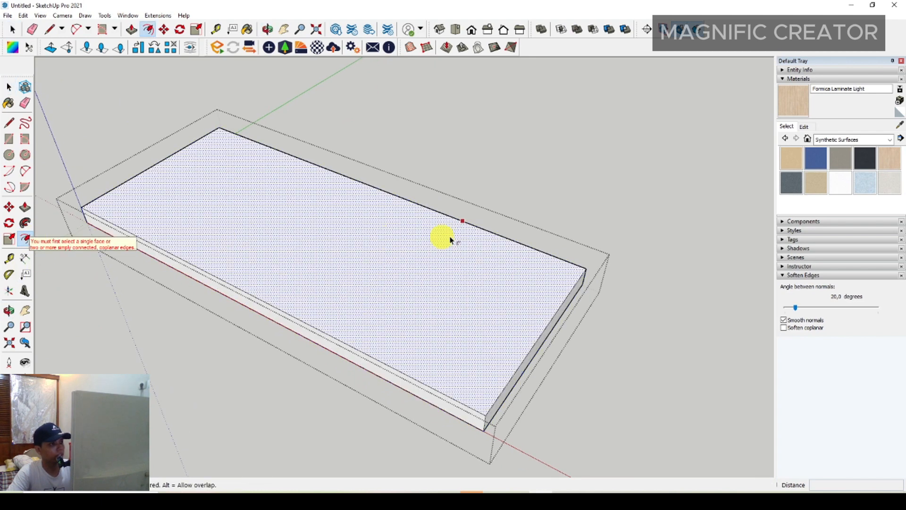
pyautogui.click(437, 227)
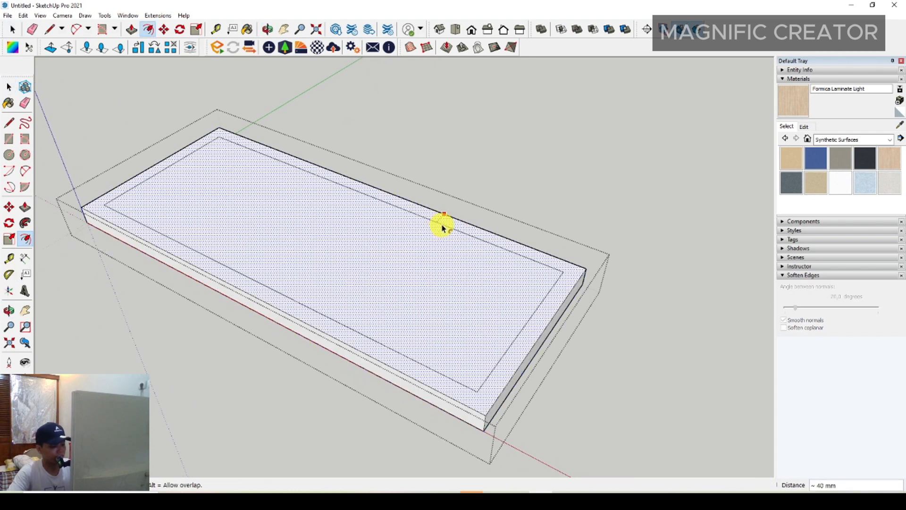
pyautogui.press('Return')
pyautogui.press('space')
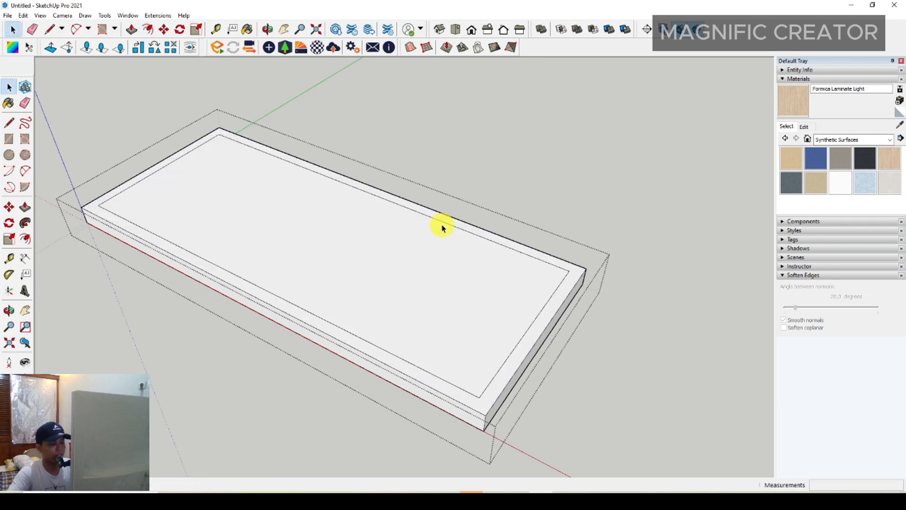
# Push the inner top face down through the slab to leave an open rectangular frame, and close the group
pyautogui.scroll(1, 420, 287)
pyautogui.click(407, 272)
pyautogui.click(9, 229)
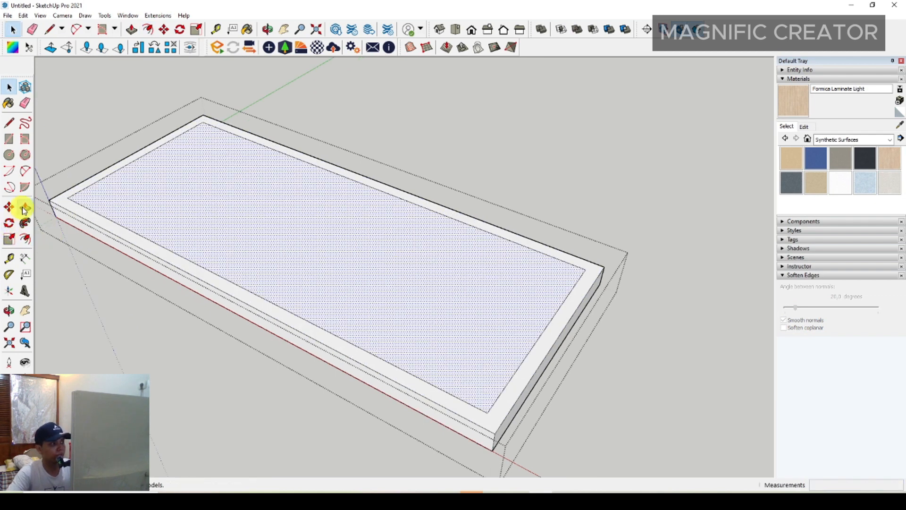
pyautogui.click(24, 210)
pyautogui.scroll(1, 387, 229)
pyautogui.click(407, 235)
pyautogui.click(419, 320)
pyautogui.press('space')
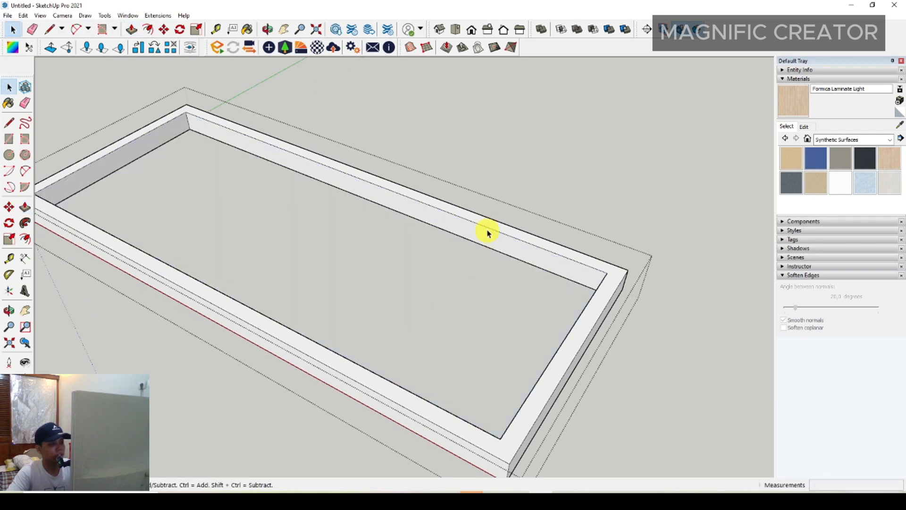
pyautogui.scroll(-3, 487, 230)
pyautogui.scroll(3, 490, 231)
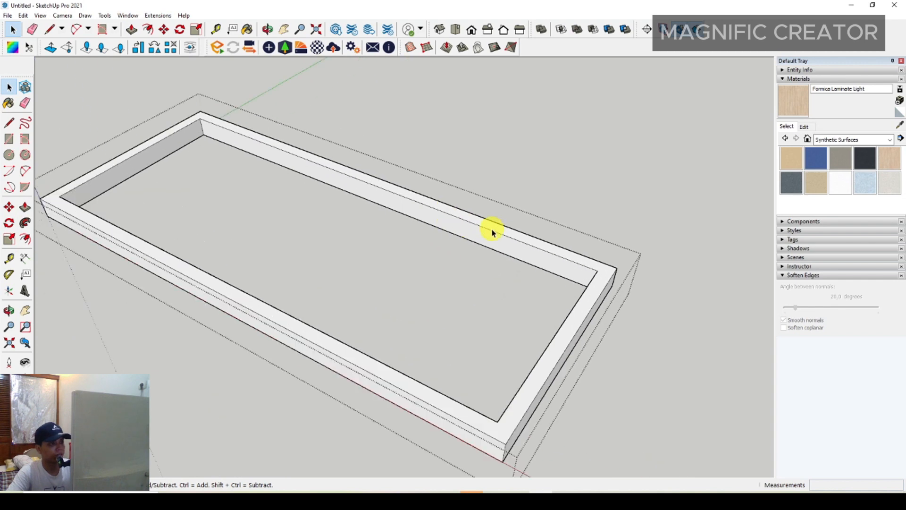
pyautogui.tripleClick(492, 233)
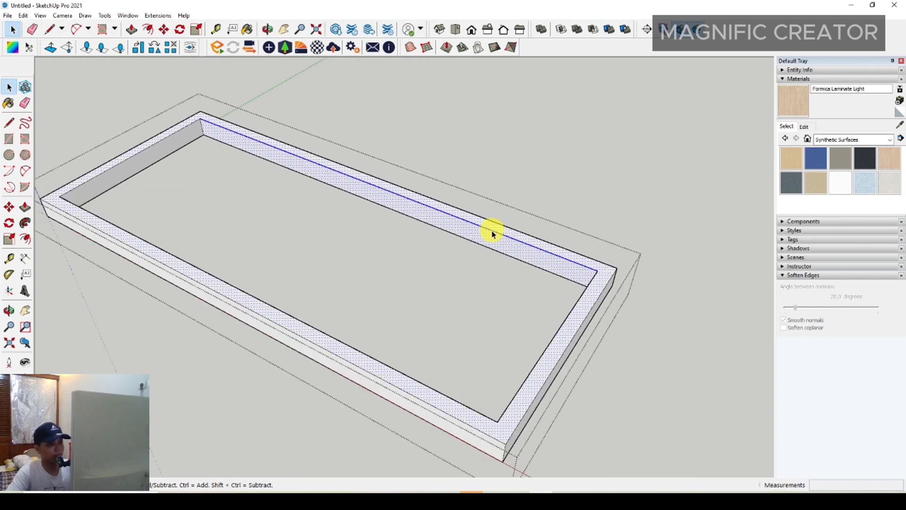
pyautogui.scroll(-2, 505, 241)
pyautogui.moveTo(303, 292); pyautogui.dragTo(410, 330, button='middle')
pyautogui.click(516, 194)
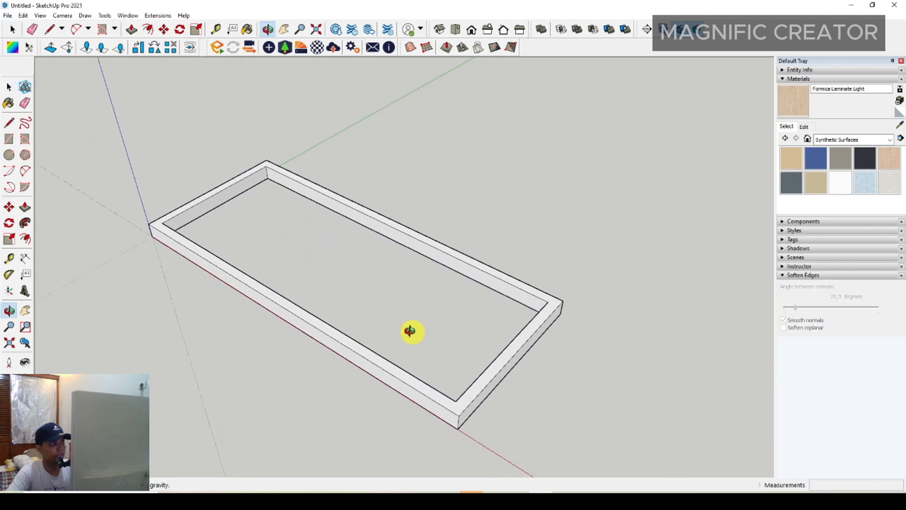
# Draw a 1200 by 30 mm rectangle on top of the frame, along its long side away from the red axis
pyautogui.click(26, 140)
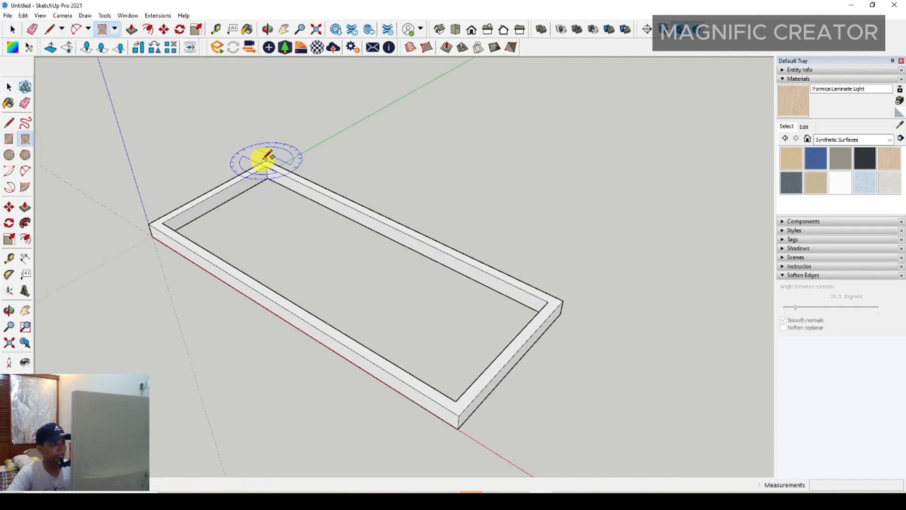
pyautogui.click(267, 160)
pyautogui.click(562, 300)
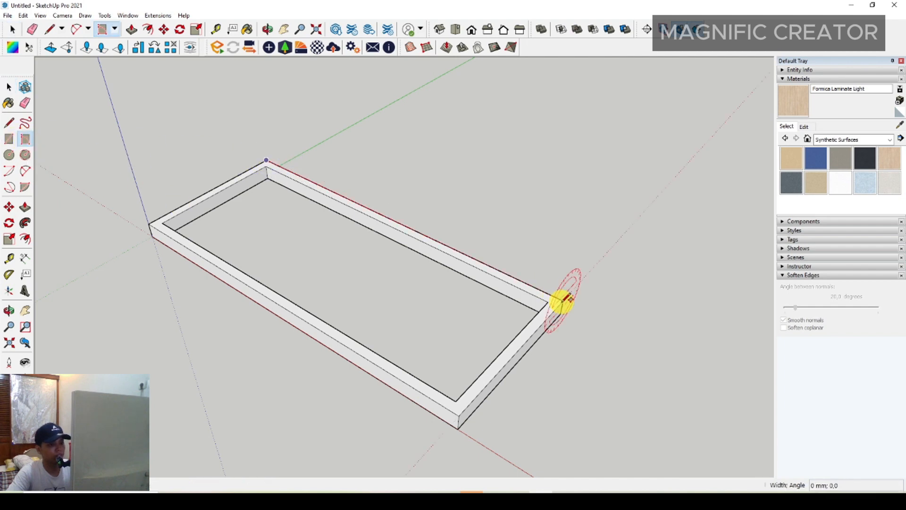
pyautogui.scroll(3, 563, 300)
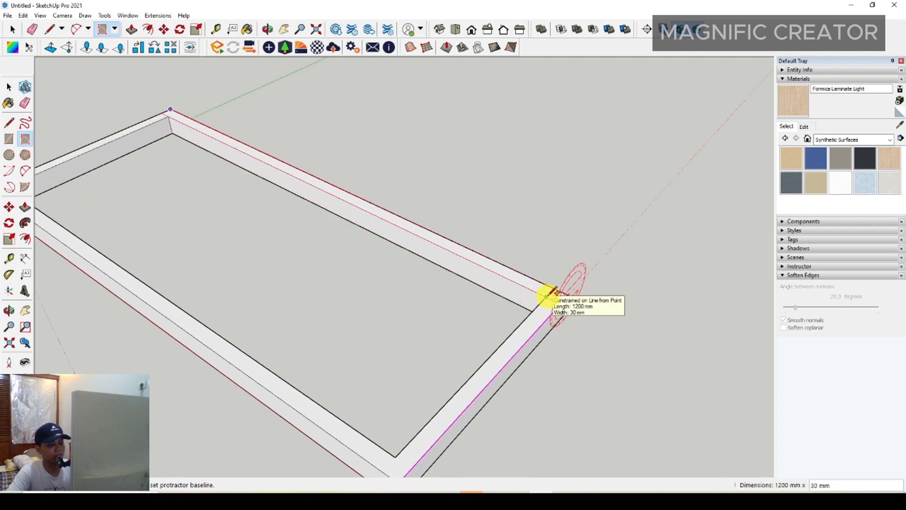
pyautogui.click(546, 297)
pyautogui.press('space')
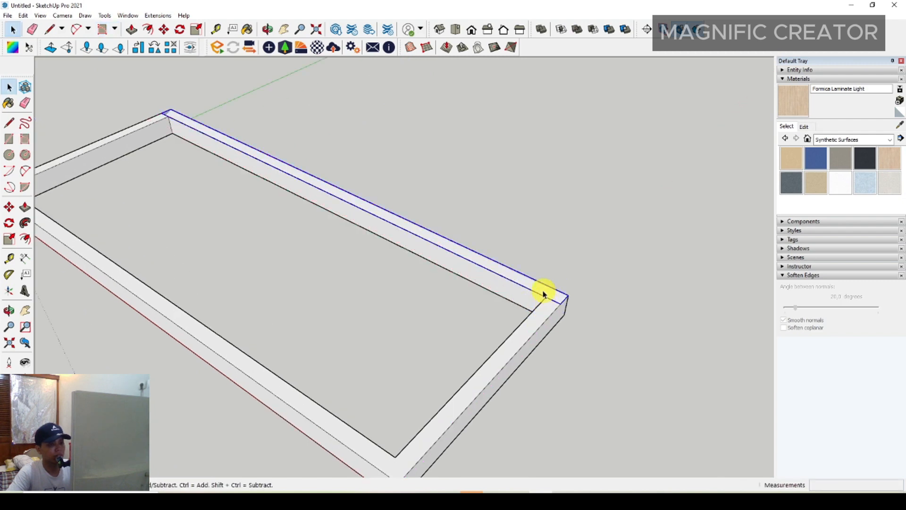
# Push/Pull the narrow strip upward into a rail on top of the frame and make the rail a group
pyautogui.click(25, 207)
pyautogui.click(529, 276)
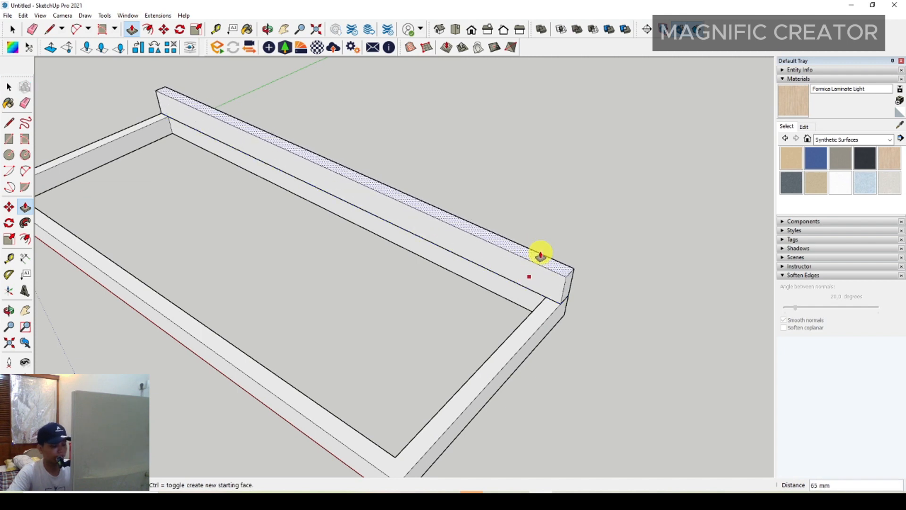
pyautogui.click(541, 255)
pyautogui.press('space')
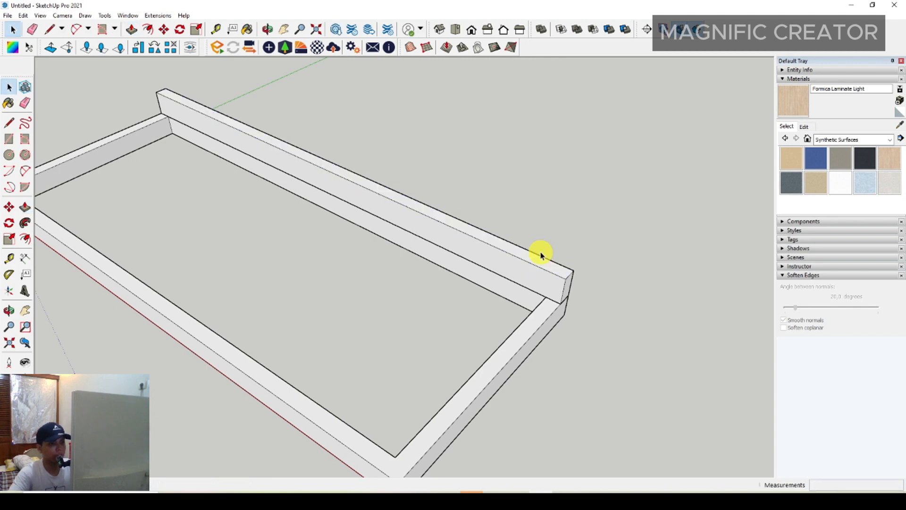
pyautogui.rightClick(553, 287)
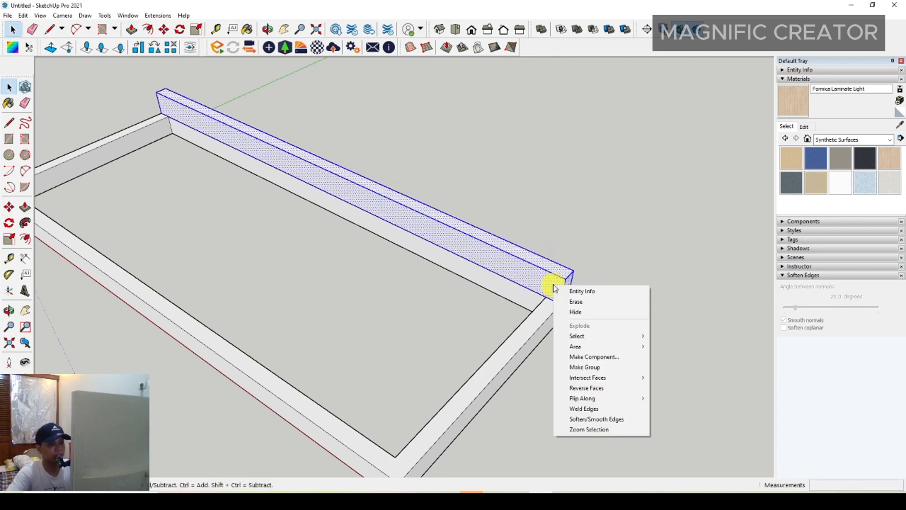
pyautogui.click(585, 367)
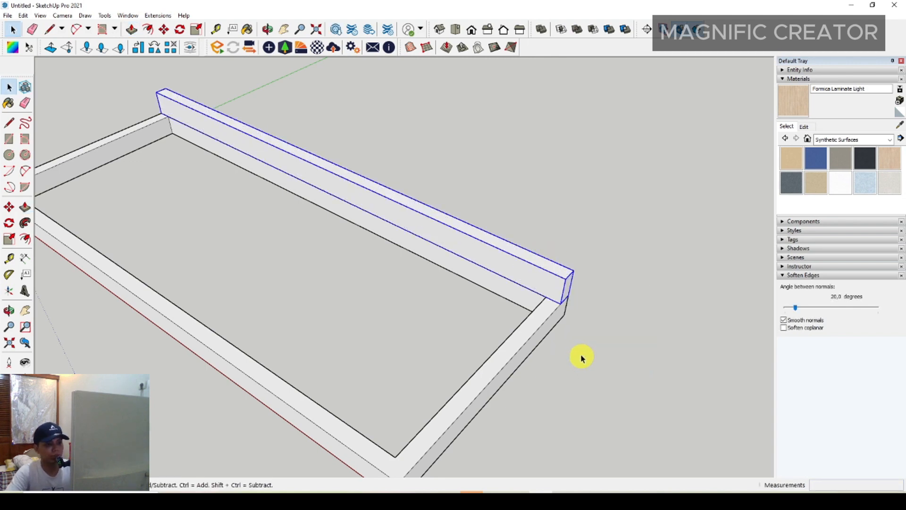
# Inside the rail group, extend the end face farthest along the red axis outward past the frame
pyautogui.scroll(1, 553, 279)
pyautogui.tripleClick(553, 281)
pyautogui.moveTo(536, 239); pyautogui.dragTo(604, 319)
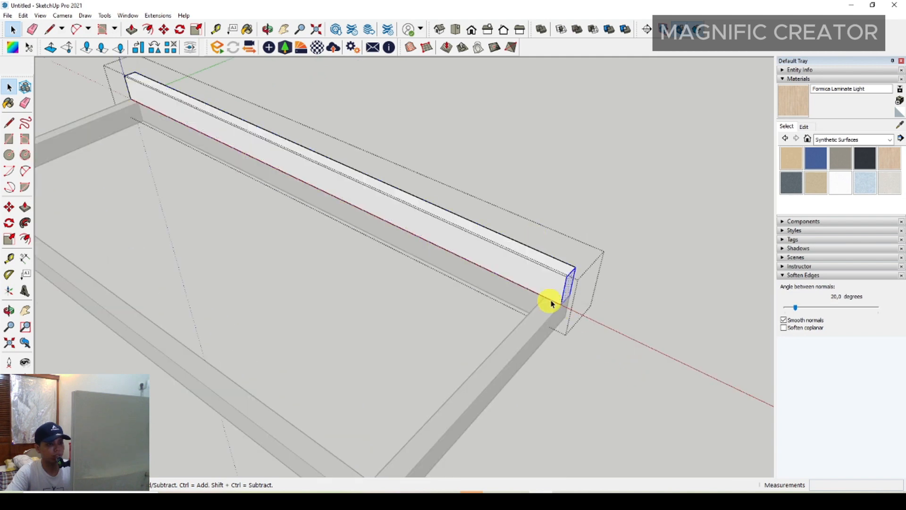
pyautogui.click(25, 207)
pyautogui.click(569, 281)
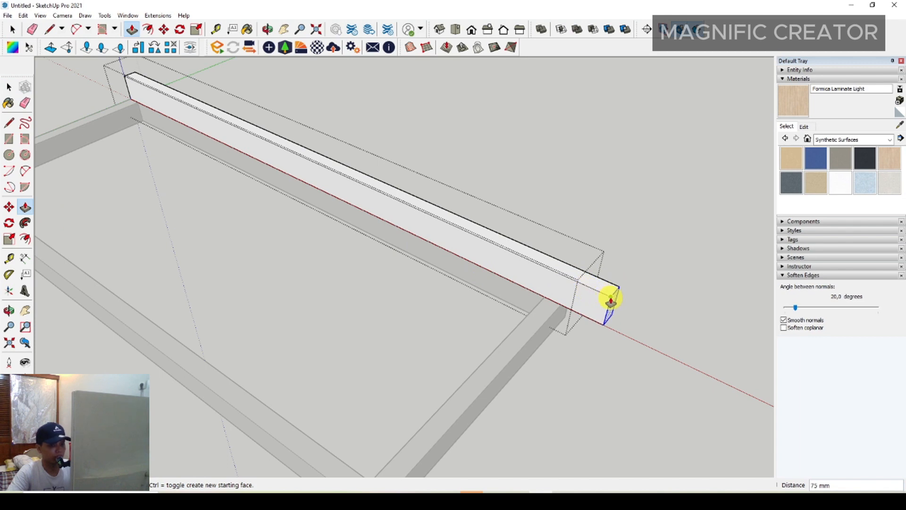
pyautogui.press('Return')
pyautogui.press('space')
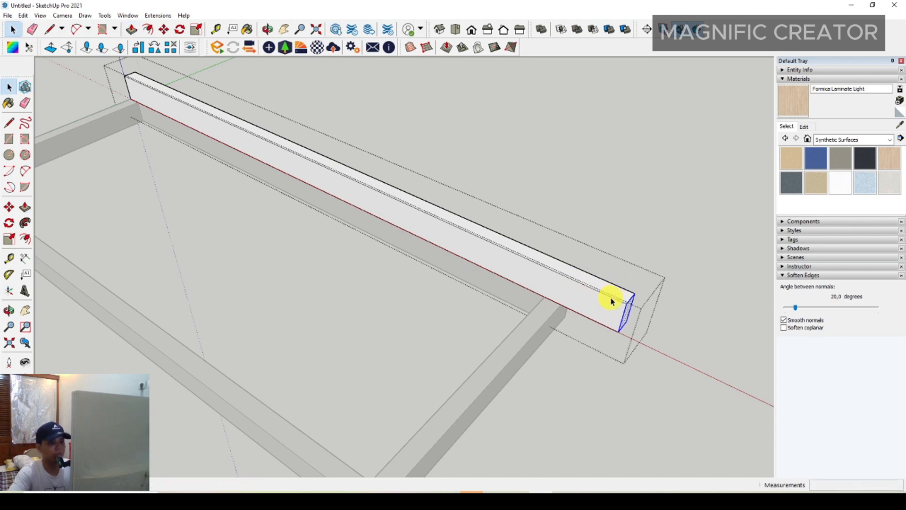
# Extend the rail's opposite end face, on the green-axis side, outward by 100 mm and close the group
pyautogui.moveTo(609, 300); pyautogui.dragTo(200, 213, button='middle')
pyautogui.scroll(5, 427, 275)
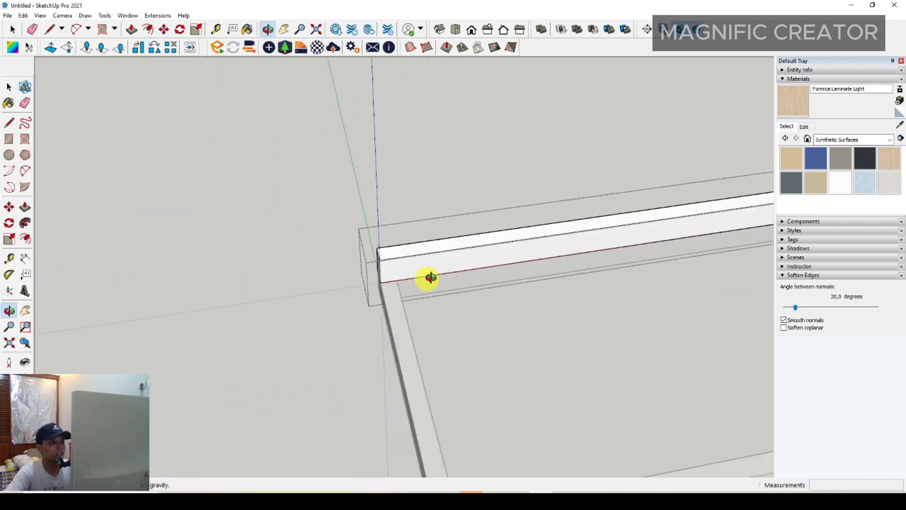
pyautogui.scroll(2, 359, 260)
pyautogui.press('p')
pyautogui.click(388, 271)
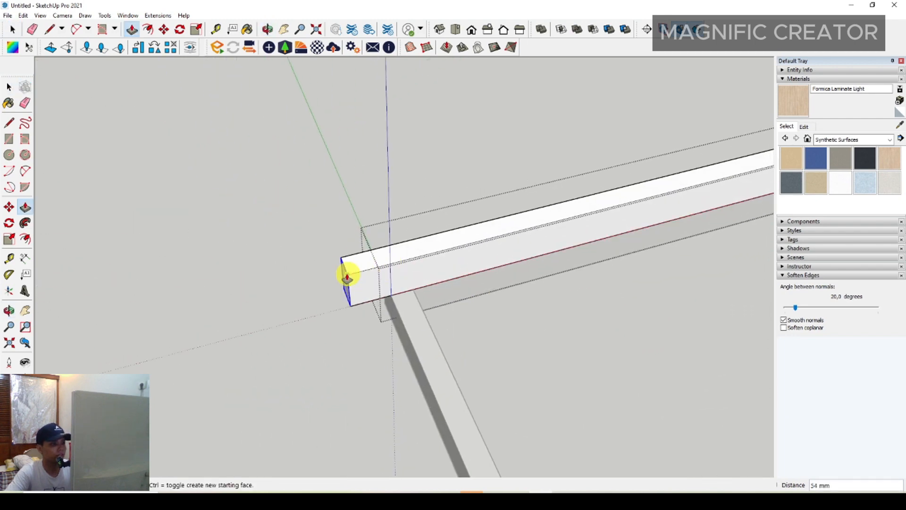
pyautogui.press('Return')
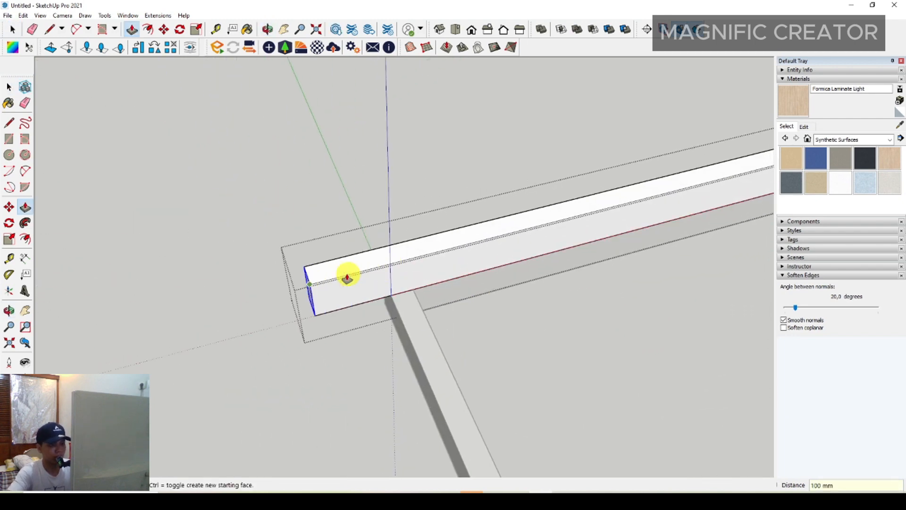
pyautogui.press('space')
pyautogui.scroll(-5, 520, 273)
pyautogui.moveTo(520, 273); pyautogui.dragTo(370, 236, button='middle')
pyautogui.scroll(-1, 535, 282)
pyautogui.click(595, 275)
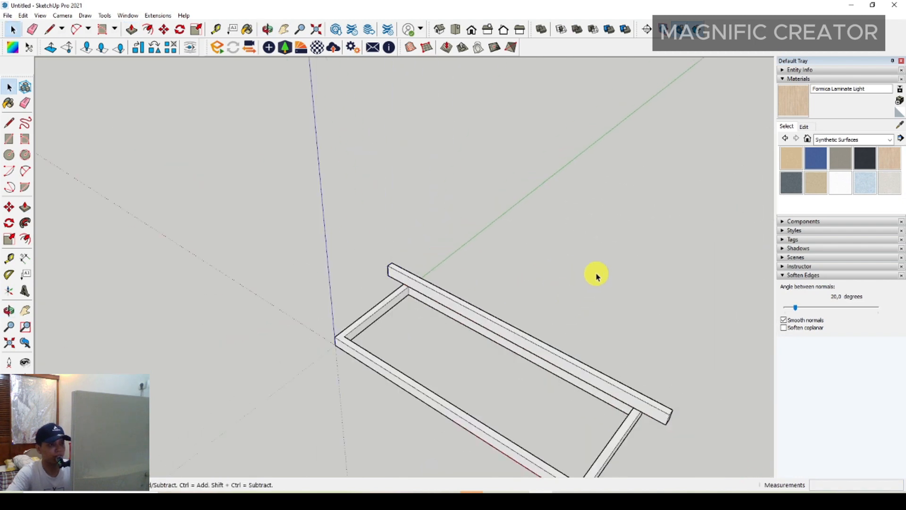
# Convert the grouped rail on top of the frame into a component
pyautogui.scroll(2, 607, 370)
pyautogui.keyDown('shift'); pyautogui.moveTo(630, 408); pyautogui.dragTo(530, 364, button='middle'); pyautogui.keyUp('shift')
pyautogui.scroll(2, 535, 363)
pyautogui.rightClick(532, 335)
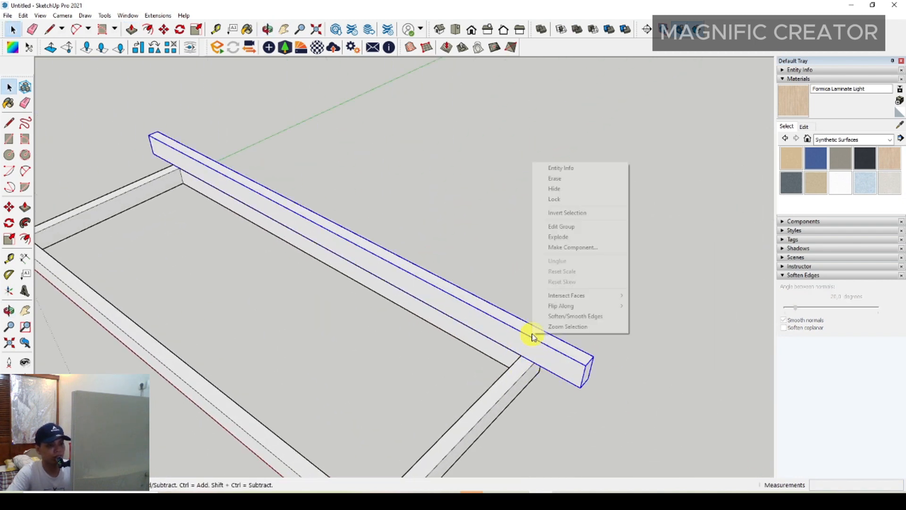
pyautogui.click(572, 249)
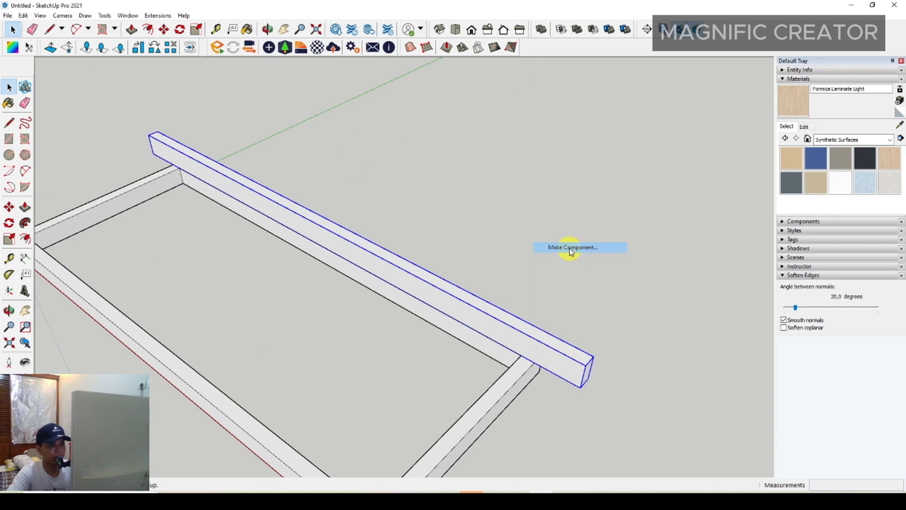
pyautogui.click(402, 304)
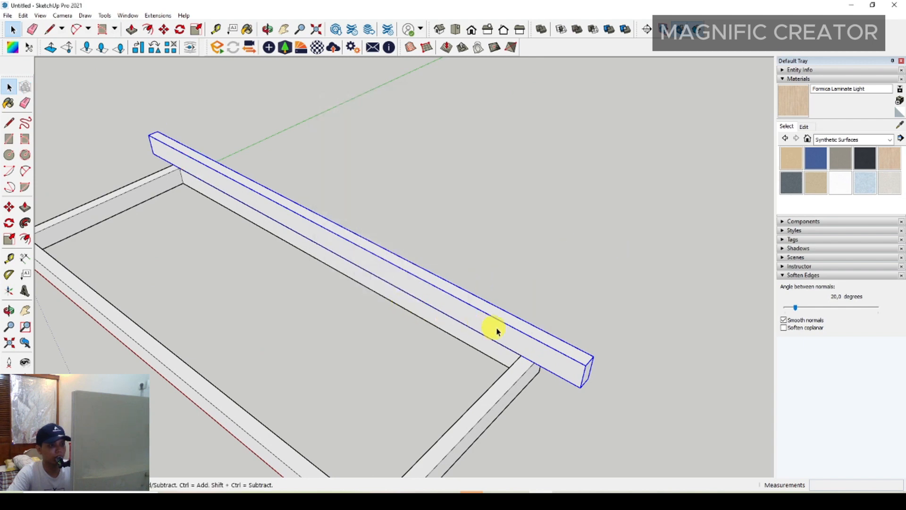
# Copy the rail 470 mm along the green axis to the frame's opposite long side and divide the distance into 8 equal spacings
pyautogui.moveTo(492, 327); pyautogui.dragTo(513, 319, button='middle')
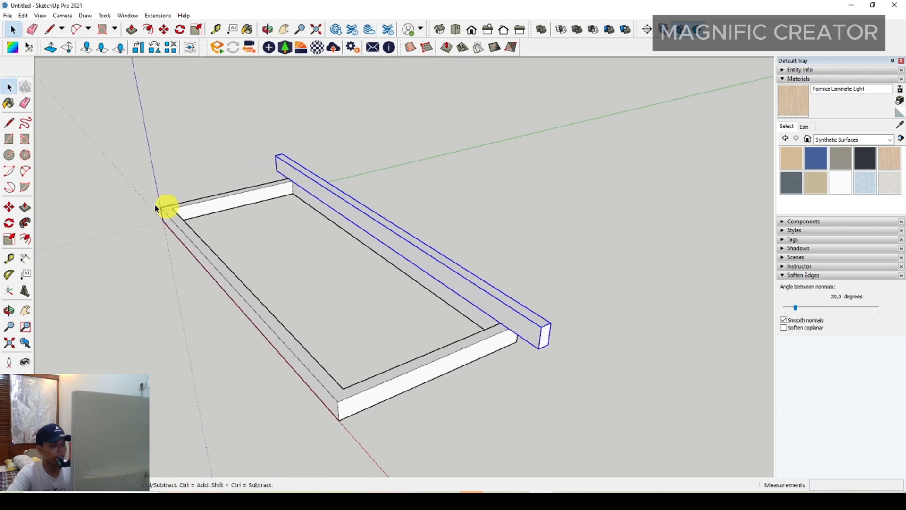
pyautogui.click(9, 207)
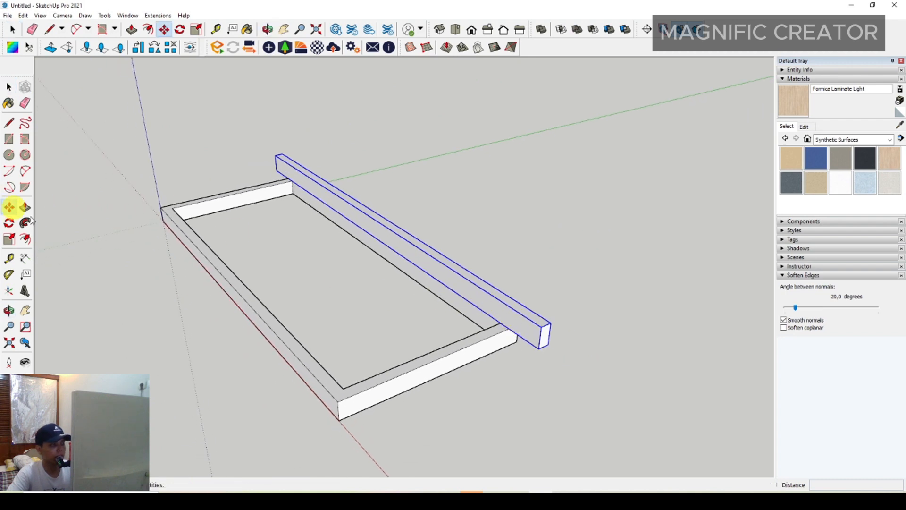
pyautogui.click(509, 330)
pyautogui.press('ctrl')
pyautogui.keyDown('shift'); pyautogui.moveTo(474, 343); pyautogui.dragTo(503, 319, button='middle'); pyautogui.keyUp('shift')
pyautogui.scroll(1, 407, 363)
pyautogui.keyDown('shift'); pyautogui.moveTo(407, 363); pyautogui.dragTo(426, 356, button='middle'); pyautogui.keyUp('shift')
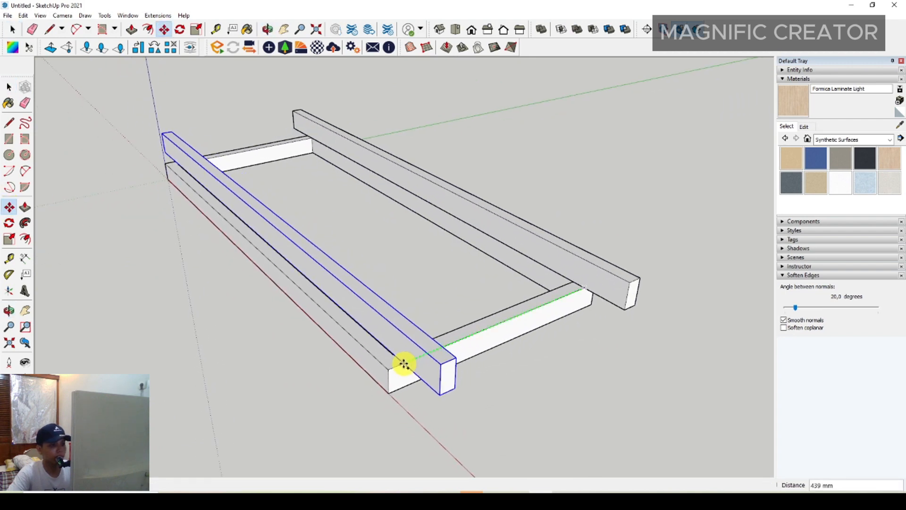
pyautogui.scroll(2, 388, 370)
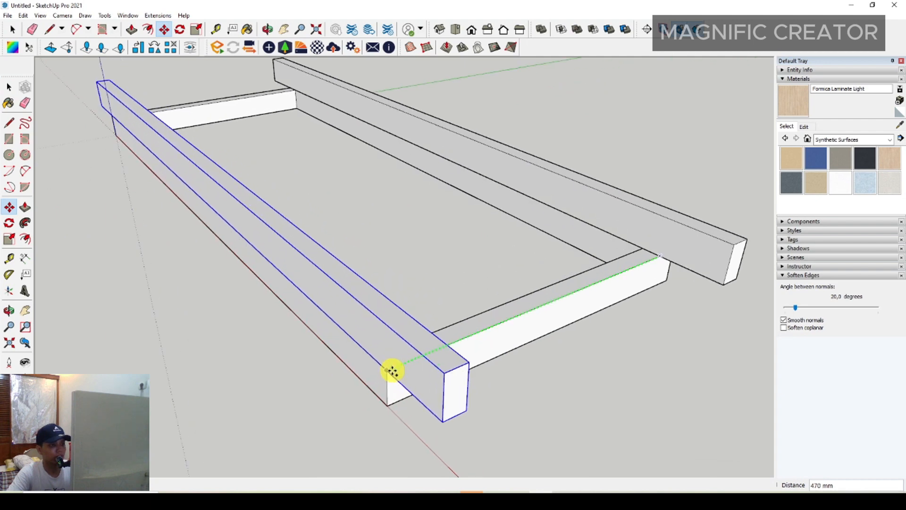
pyautogui.click(388, 369)
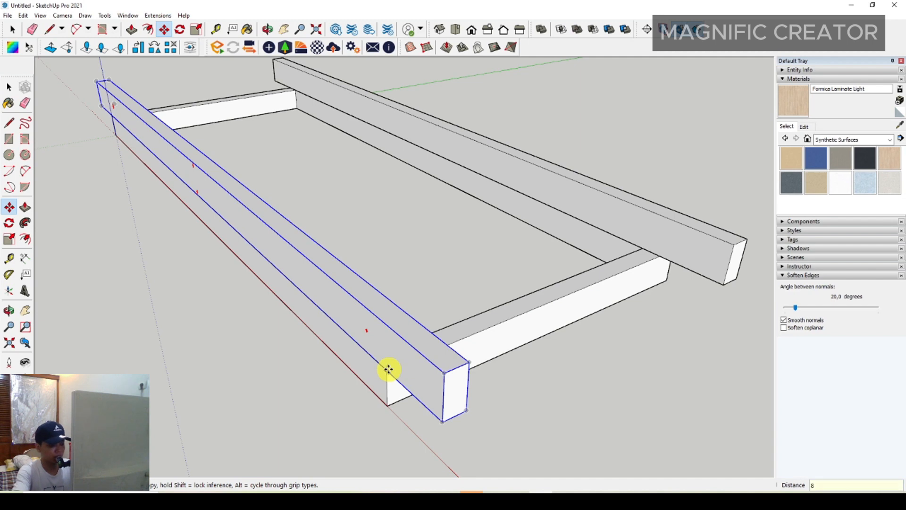
pyautogui.press('Return')
pyautogui.press('space')
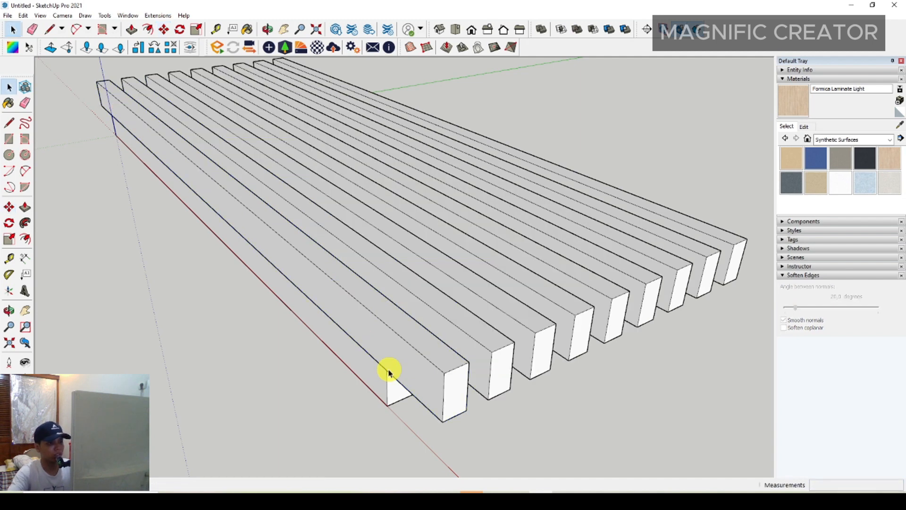
# Examine the spacing of the rails from their ends and the frame from underneath
pyautogui.scroll(-3, 428, 360)
pyautogui.moveTo(466, 357); pyautogui.dragTo(427, 289, button='middle')
pyautogui.scroll(4, 405, 285)
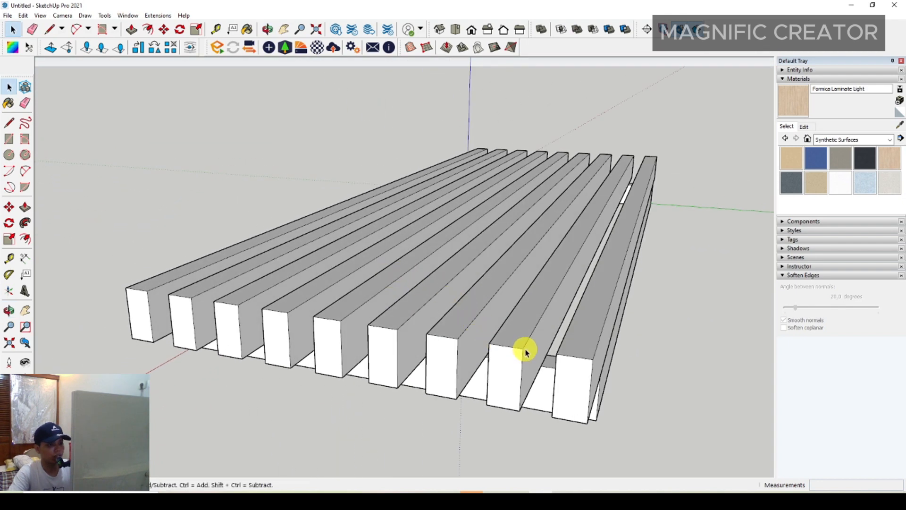
pyautogui.moveTo(381, 328); pyautogui.dragTo(385, 307, button='middle')
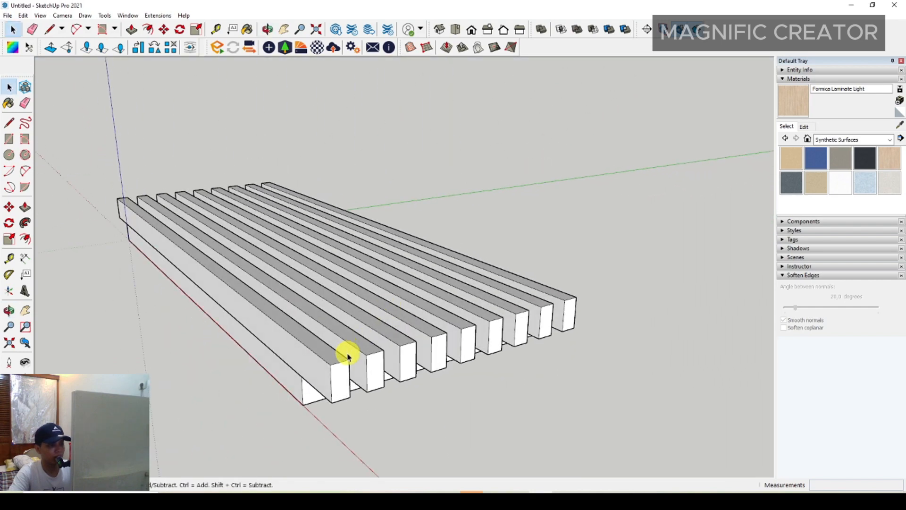
pyautogui.moveTo(347, 357); pyautogui.dragTo(498, 226, button='middle')
pyautogui.rightClick(508, 293)
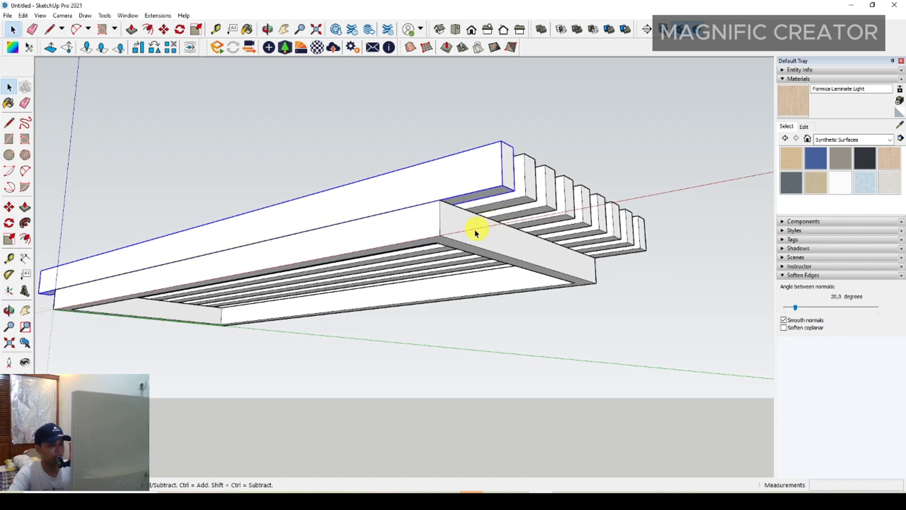
pyautogui.scroll(-2, 475, 231)
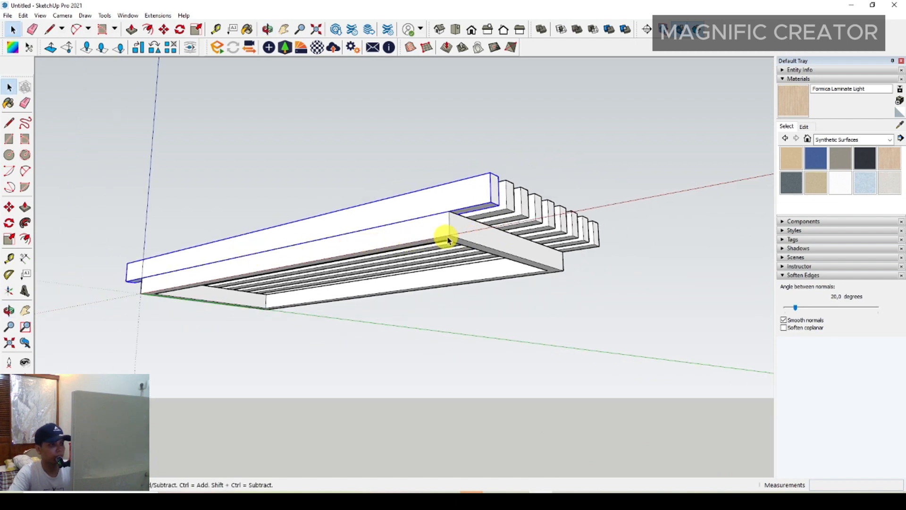
pyautogui.moveTo(475, 233); pyautogui.dragTo(438, 230, button='middle')
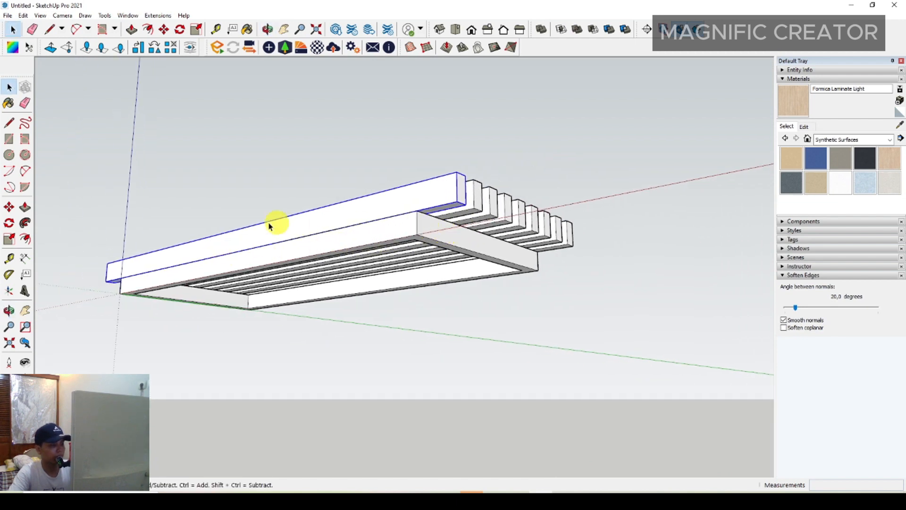
# Draw a 30 mm wide rectangle on the frame's underside, spanning the full short end farthest along the red axis
pyautogui.click(9, 139)
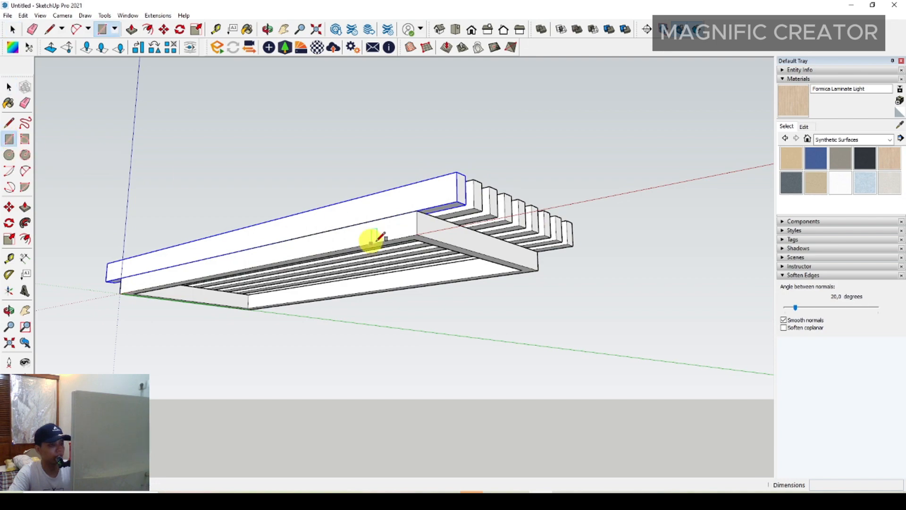
pyautogui.scroll(5, 416, 215)
pyautogui.scroll(2, 404, 184)
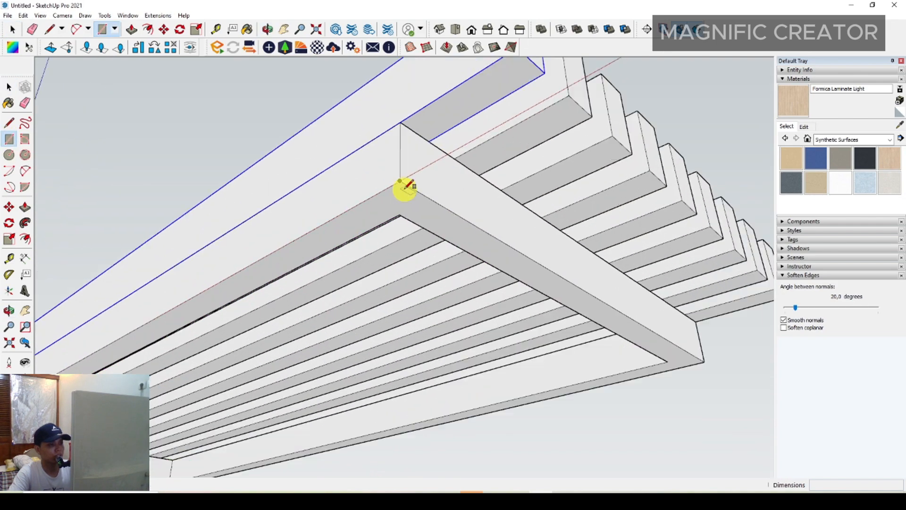
pyautogui.click(400, 180)
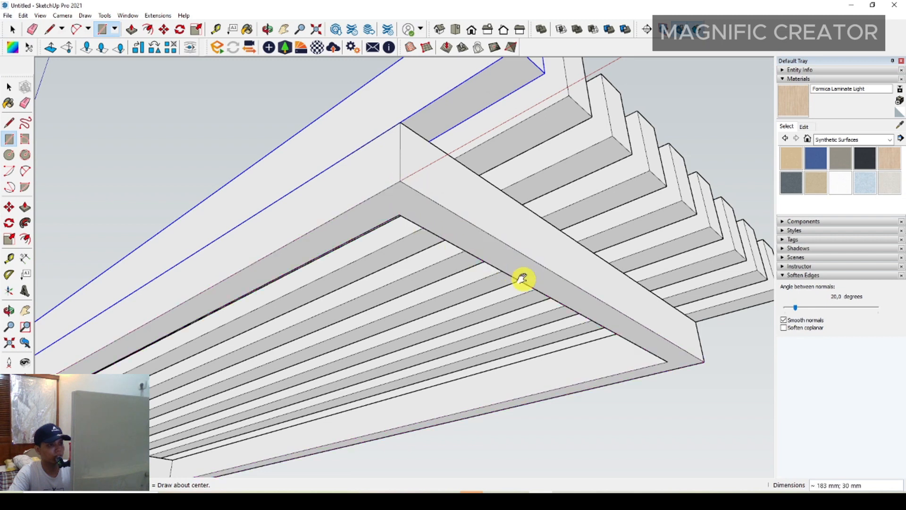
pyautogui.keyDown('shift'); pyautogui.moveTo(521, 281); pyautogui.dragTo(353, 189, button='middle'); pyautogui.keyUp('shift')
pyautogui.scroll(1, 416, 215)
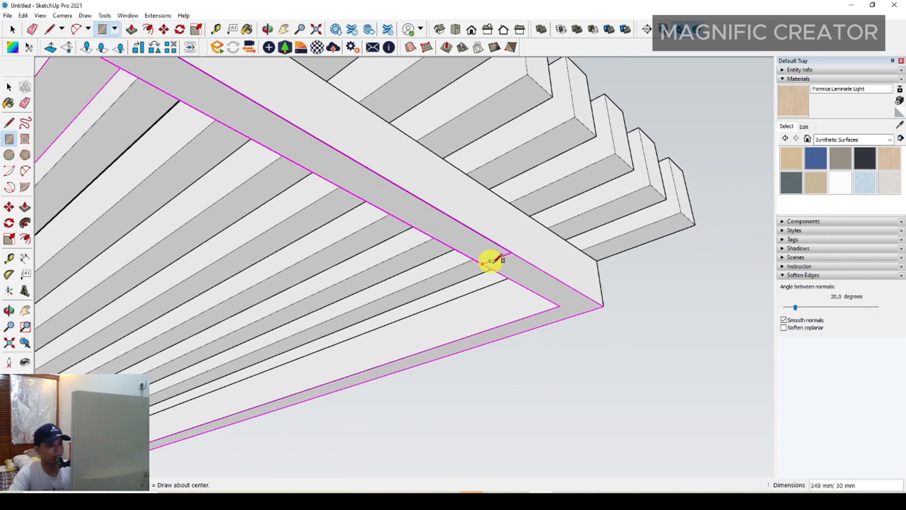
pyautogui.click(602, 304)
pyautogui.press('space')
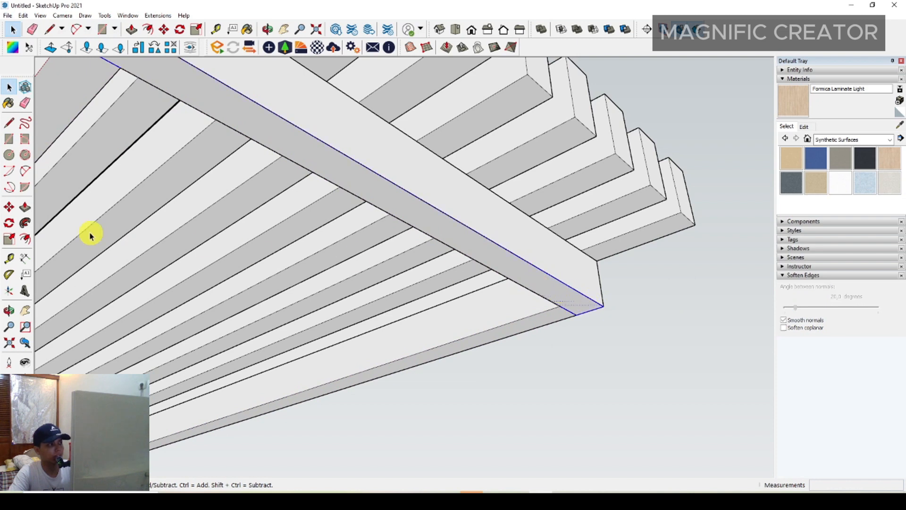
# Push/Pull the new rectangle 350 mm downward to form a leg panel under the frame's short end
pyautogui.click(25, 206)
pyautogui.scroll(-1, 476, 253)
pyautogui.click(467, 232)
pyautogui.scroll(-5, 445, 311)
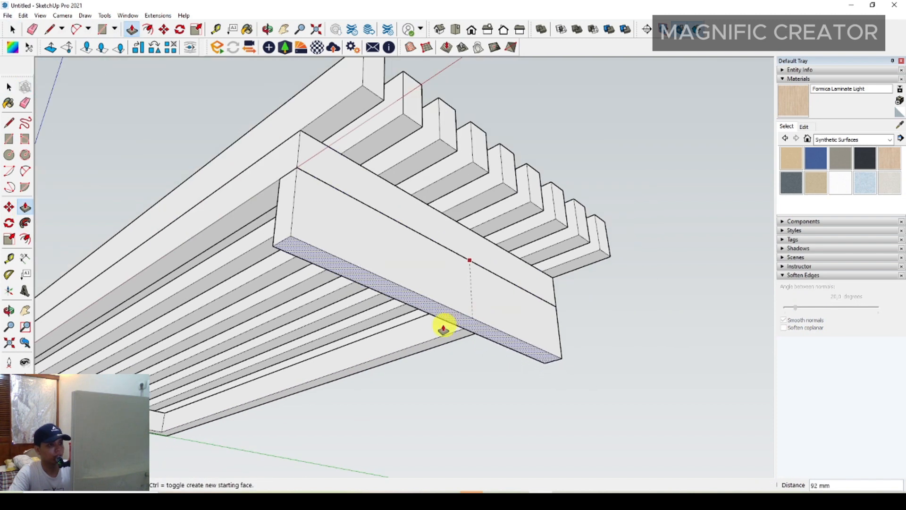
pyautogui.moveTo(422, 259); pyautogui.dragTo(420, 331, button='middle')
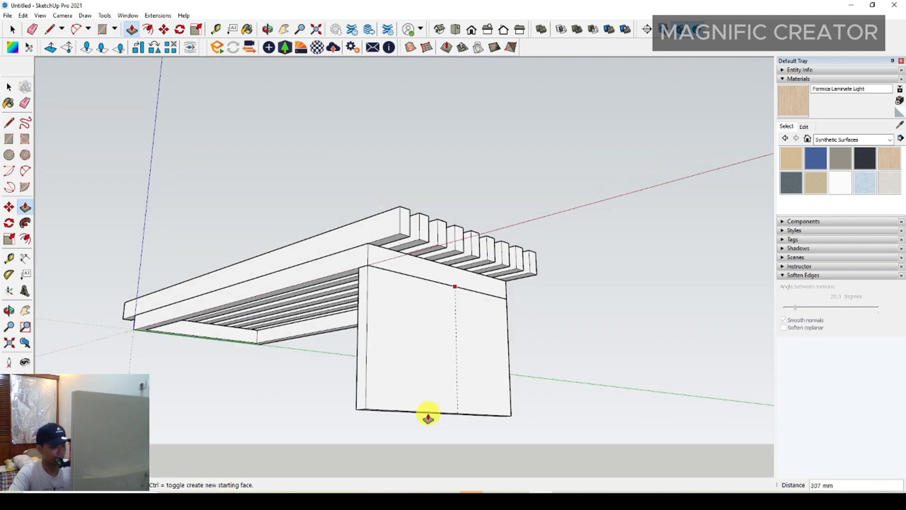
pyautogui.click(427, 415)
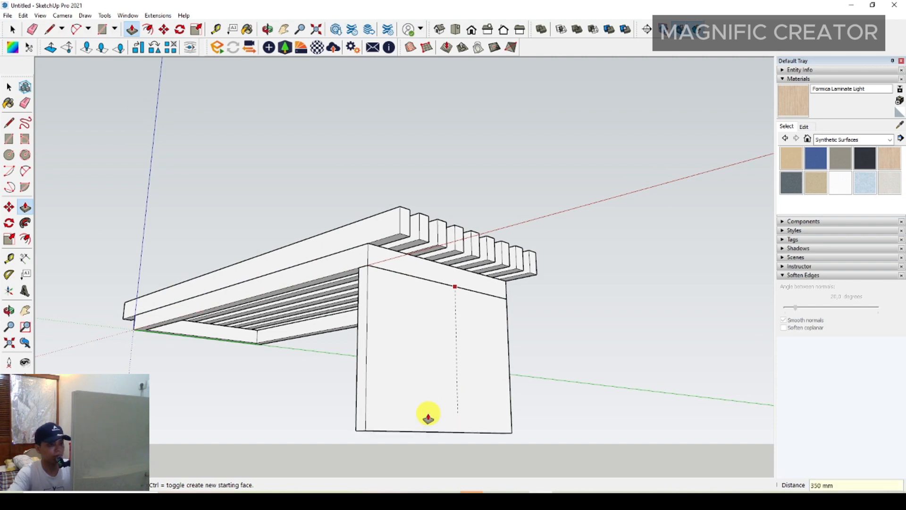
# Select the whole leg panel and make it a group
pyautogui.press('space')
pyautogui.click(448, 380)
pyautogui.rightClick(451, 383)
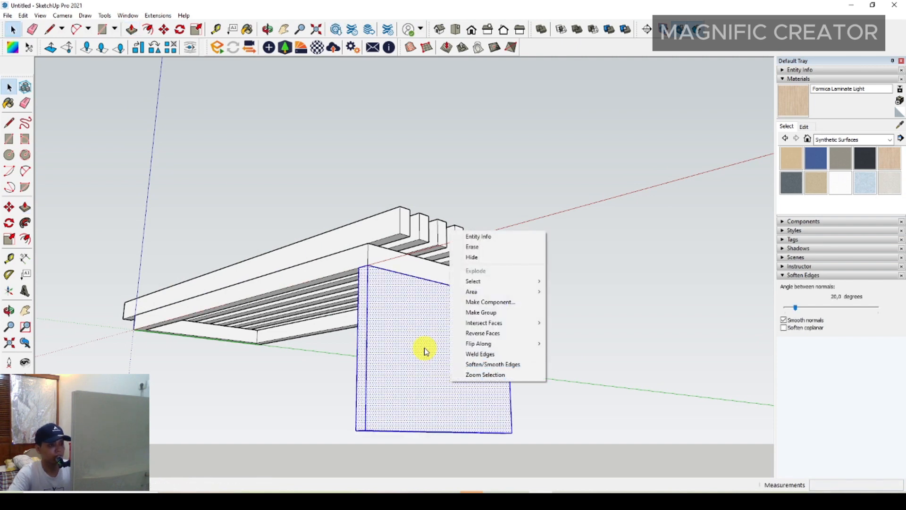
pyautogui.moveTo(425, 348); pyautogui.dragTo(415, 324, button='middle')
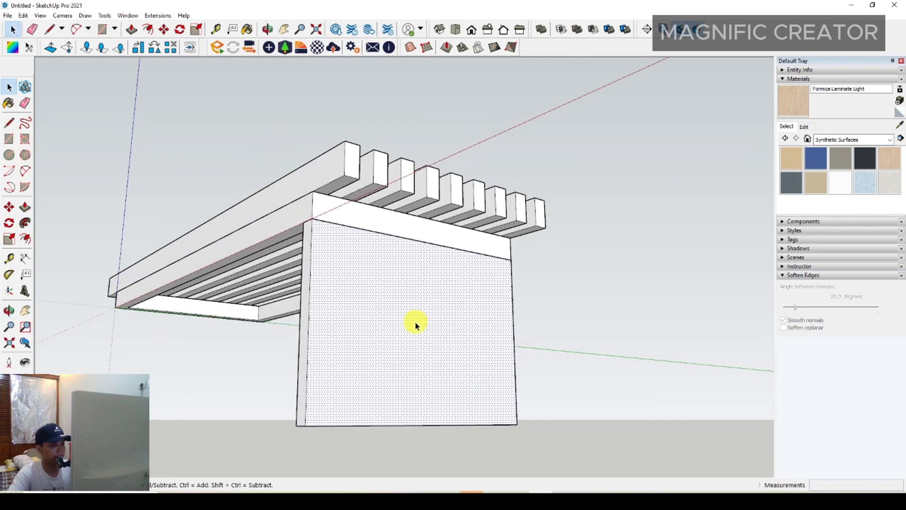
pyautogui.rightClick(415, 323)
pyautogui.click(446, 404)
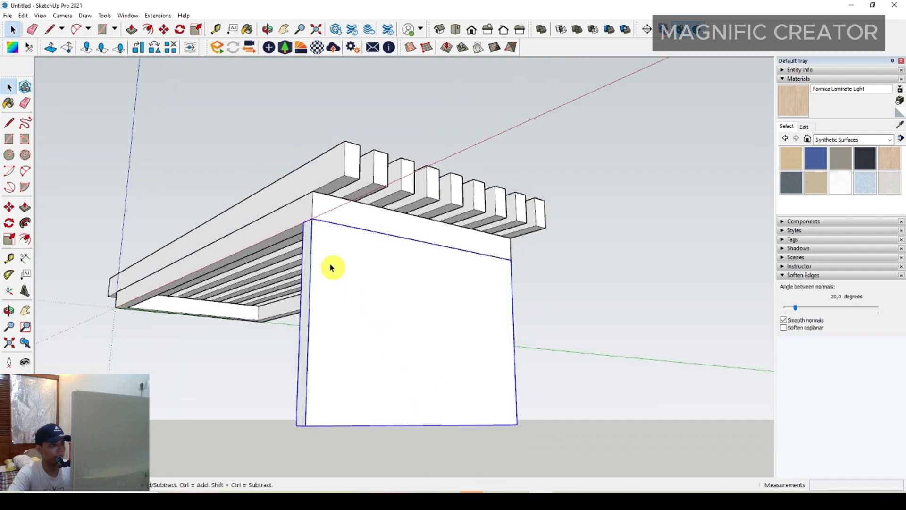
# Draw a diagonal line across the leg panel's outer face, from its upper corner nearest the red axis to the opposite lower corner
pyautogui.press('l')
pyautogui.click(312, 219)
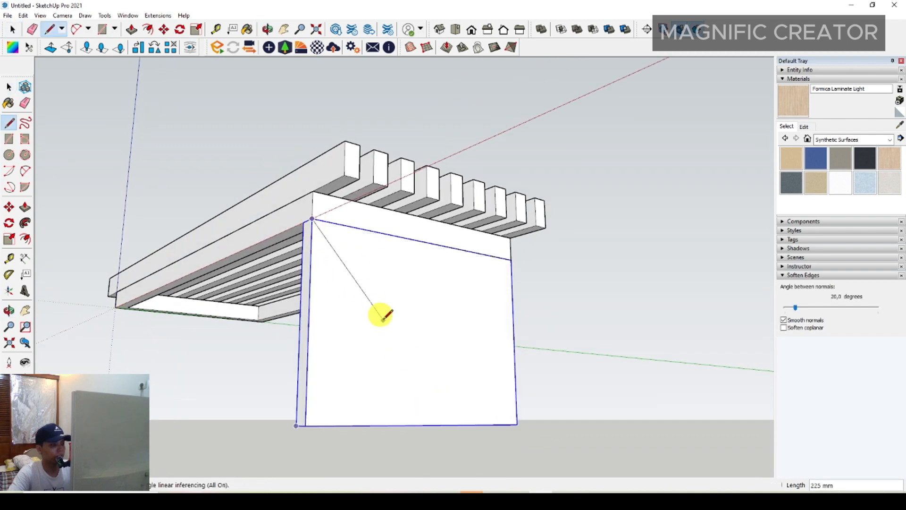
pyautogui.click(516, 424)
pyautogui.press('space')
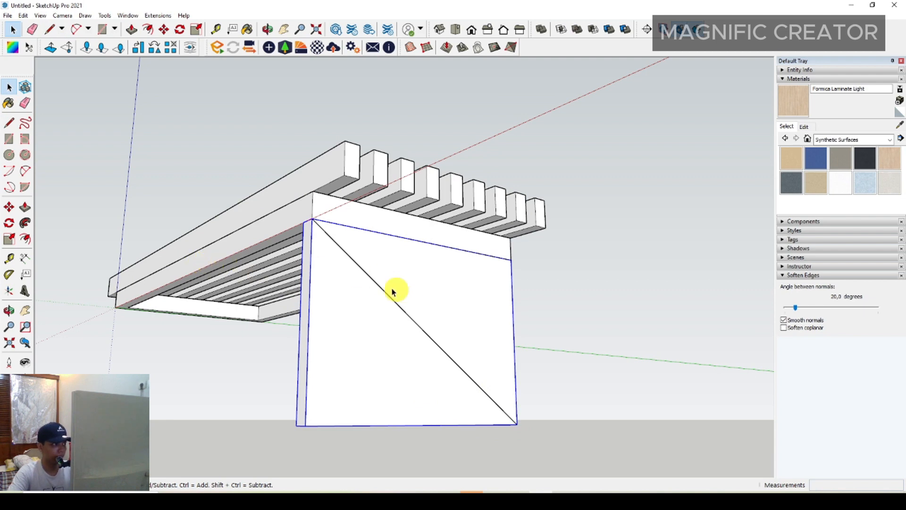
# Draw a 100-segment circle with a radius of about 156 mm on the leg panel, centred on the diagonal's midpoint
pyautogui.click(9, 155)
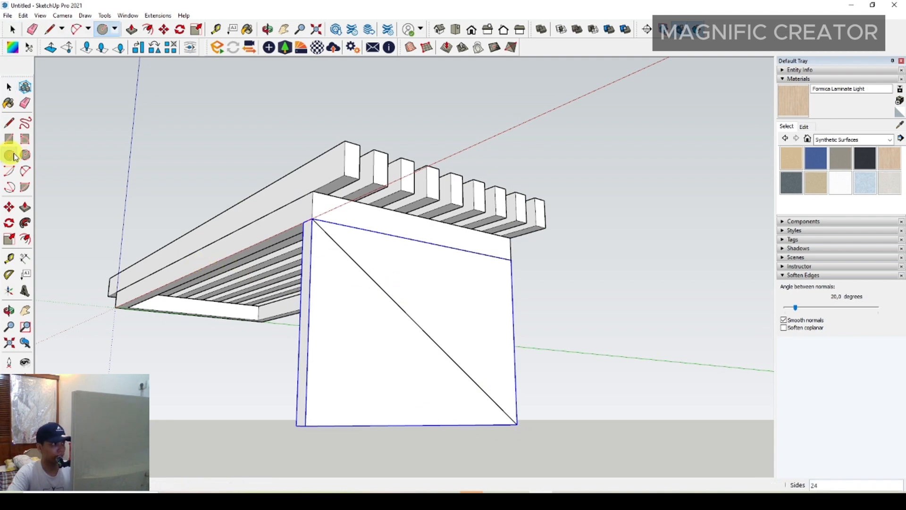
pyautogui.click(423, 329)
pyautogui.scroll(1, 436, 309)
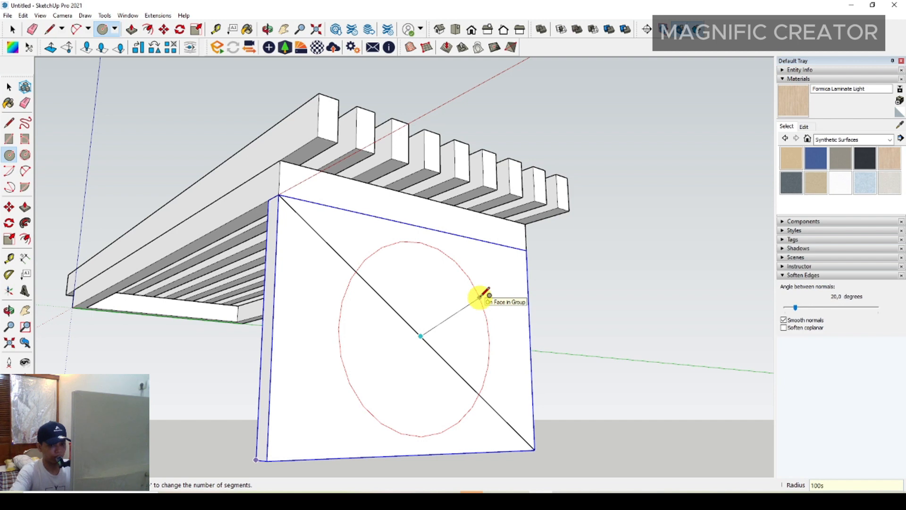
pyautogui.press('Return')
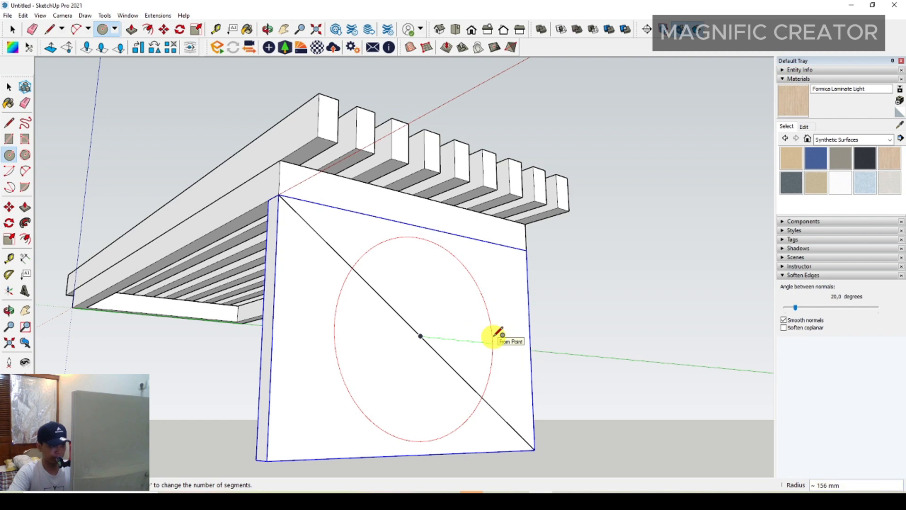
pyautogui.click(494, 335)
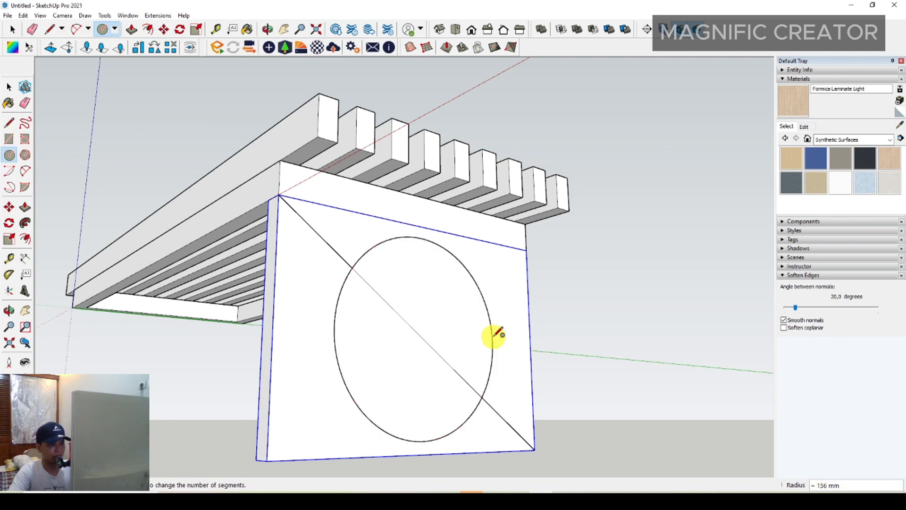
pyautogui.press('space')
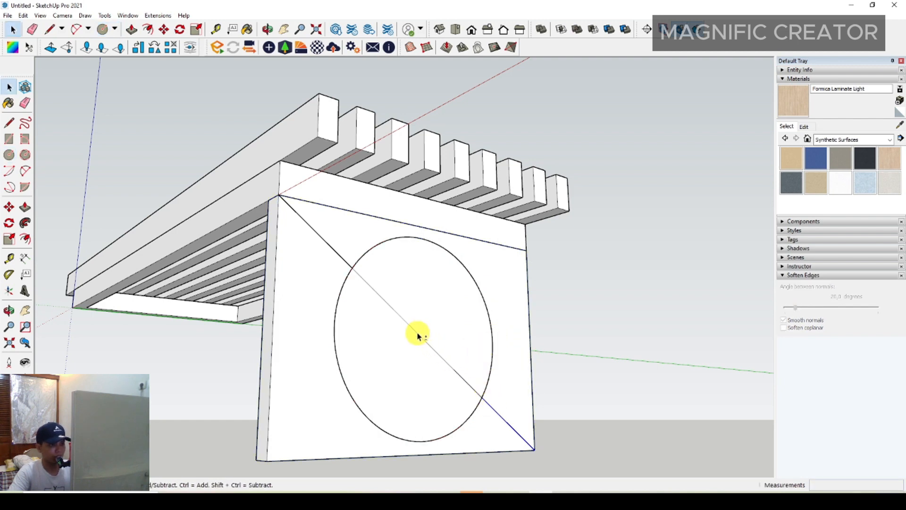
# Erase the diagonal line and the loose circle's inner face on the leg panel, keeping the circle's outline
pyautogui.rightClick(338, 256)
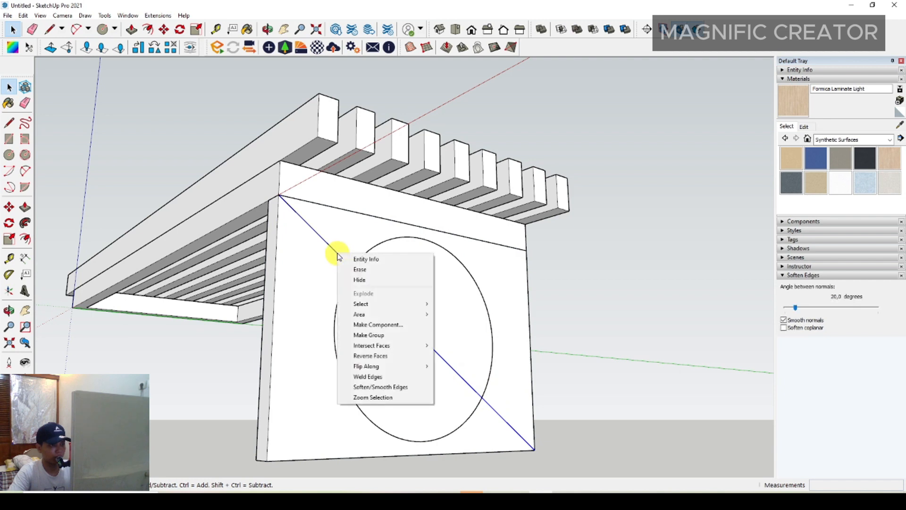
pyautogui.click(360, 270)
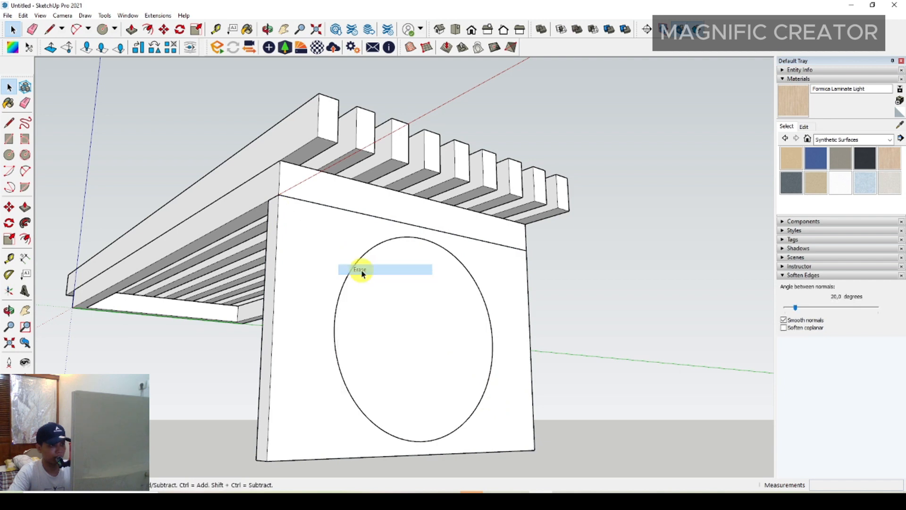
pyautogui.click(393, 297)
pyautogui.rightClick(430, 284)
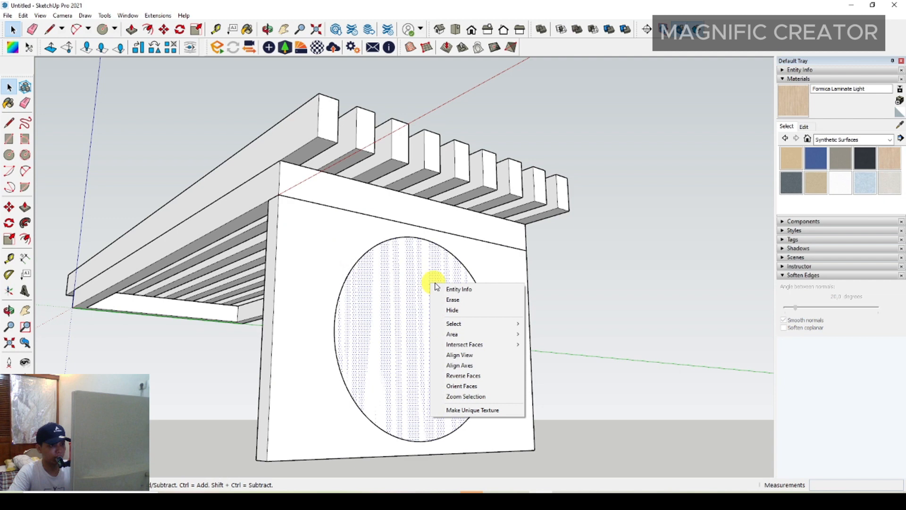
pyautogui.click(455, 300)
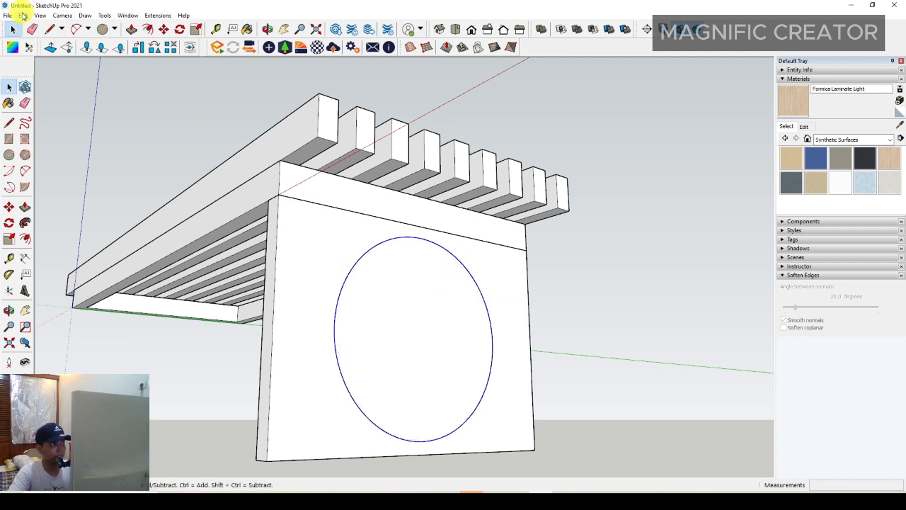
# Cut the circle outline, open the leg panel group for editing, and paste the outline in place inside it
pyautogui.click(24, 16)
pyautogui.click(44, 49)
pyautogui.tripleClick(418, 295)
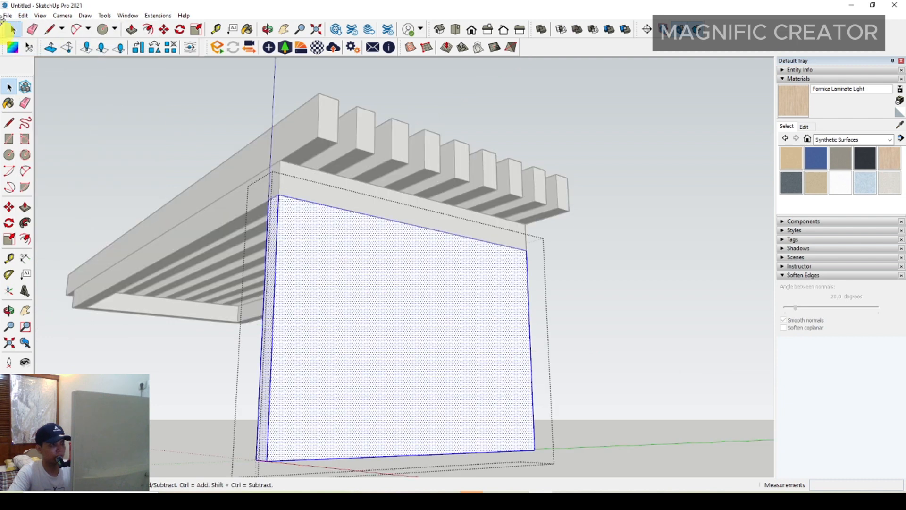
pyautogui.click(24, 16)
pyautogui.click(43, 83)
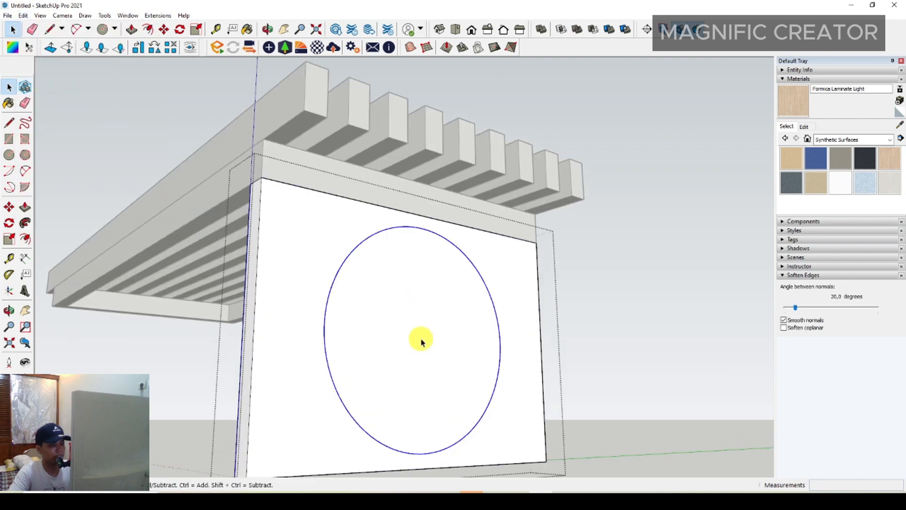
# Push/Pull the circular face 30 mm inward through the leg panel to cut a round opening
pyautogui.moveTo(421, 338); pyautogui.dragTo(403, 268, button='middle')
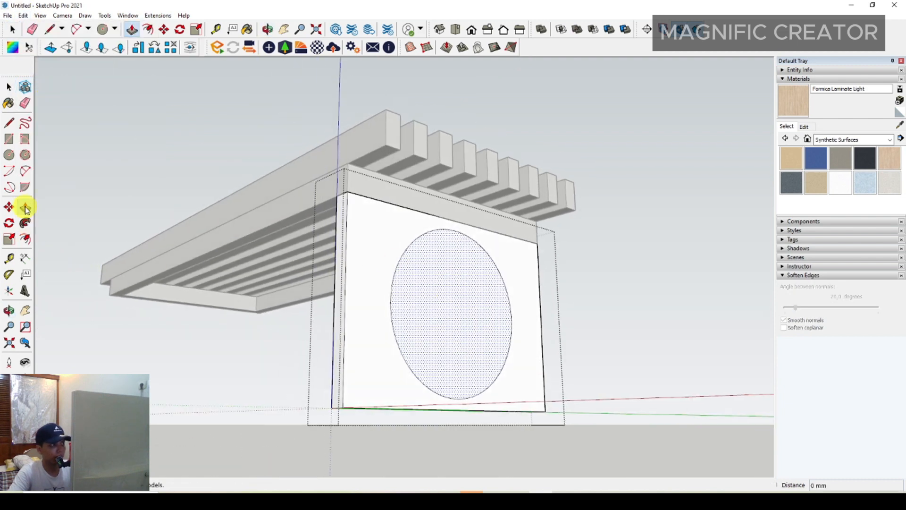
pyautogui.click(25, 208)
pyautogui.scroll(2, 430, 301)
pyautogui.click(429, 300)
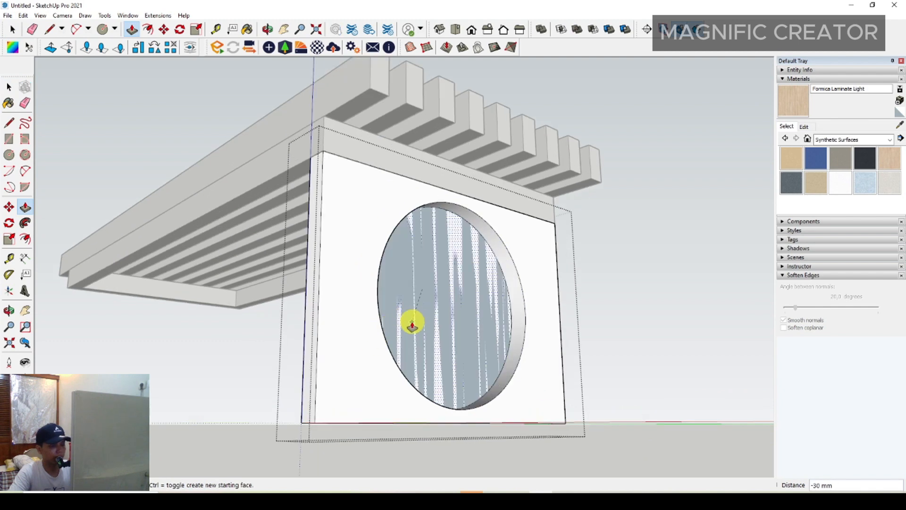
pyautogui.click(412, 324)
pyautogui.press('space')
# Leave the leg panel group and make the panel with its round opening a component
pyautogui.moveTo(411, 323); pyautogui.dragTo(605, 277, button='middle')
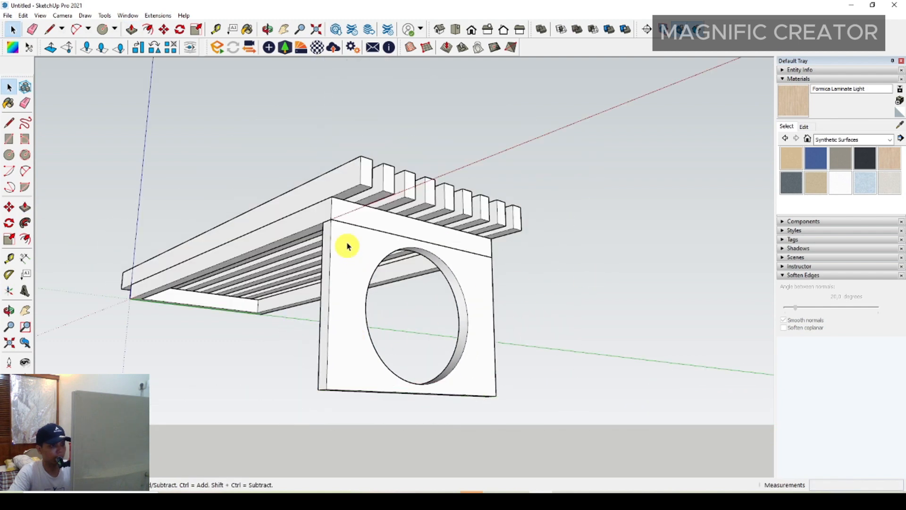
pyautogui.rightClick(350, 228)
pyautogui.click(392, 313)
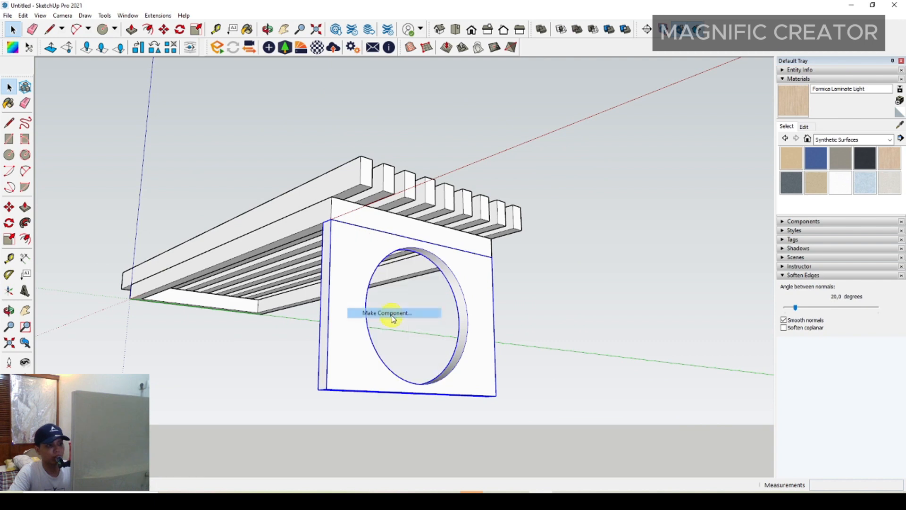
pyautogui.click(399, 306)
# Copy the leg panel 1170 mm along the red axis to the opposite short end of the frame
pyautogui.moveTo(350, 239); pyautogui.dragTo(508, 229, button='middle')
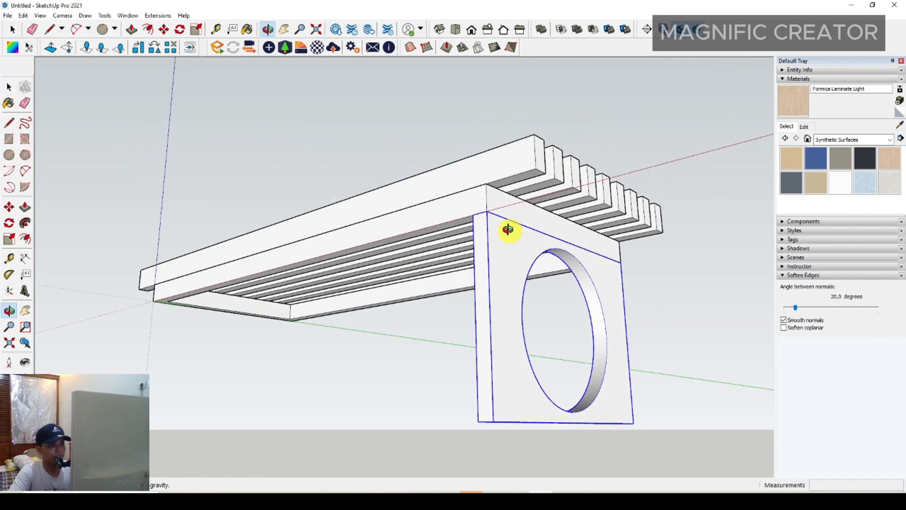
pyautogui.click(473, 215)
pyautogui.moveTo(454, 218); pyautogui.dragTo(543, 192, button='middle')
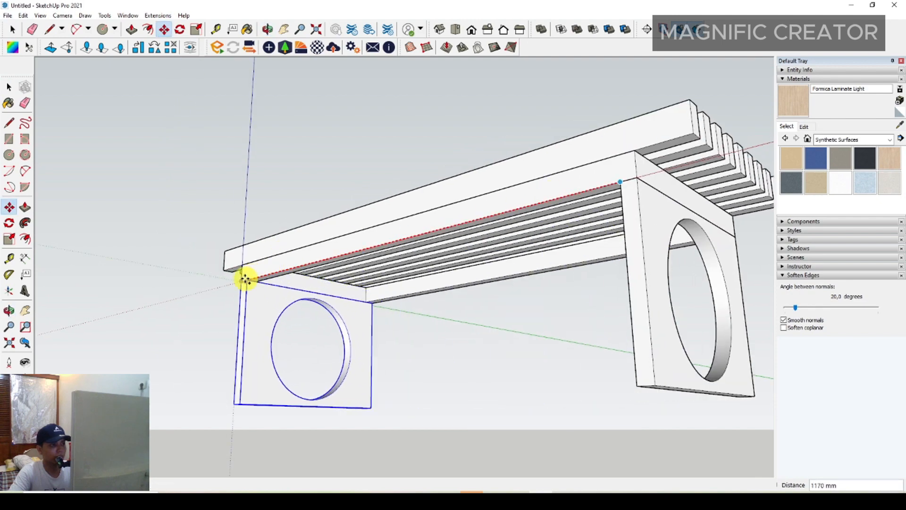
pyautogui.click(255, 278)
pyautogui.press('space')
# Choose Wood Veneer 02 from the Wood materials and paint the original leg panel with it
pyautogui.moveTo(429, 229); pyautogui.dragTo(496, 314, button='middle')
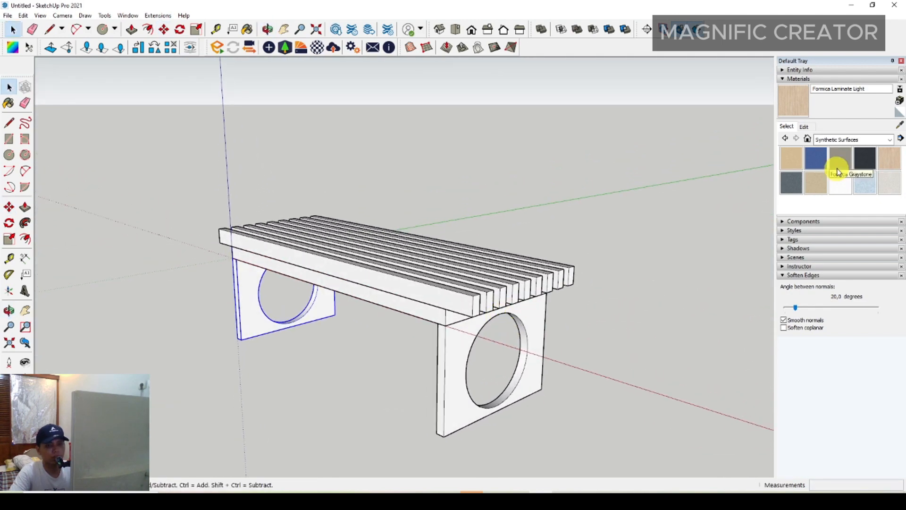
pyautogui.click(890, 140)
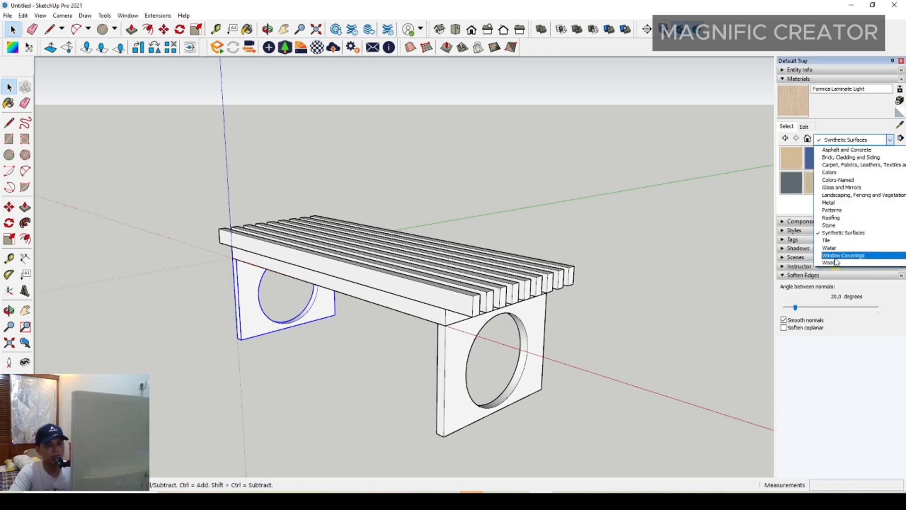
pyautogui.click(835, 262)
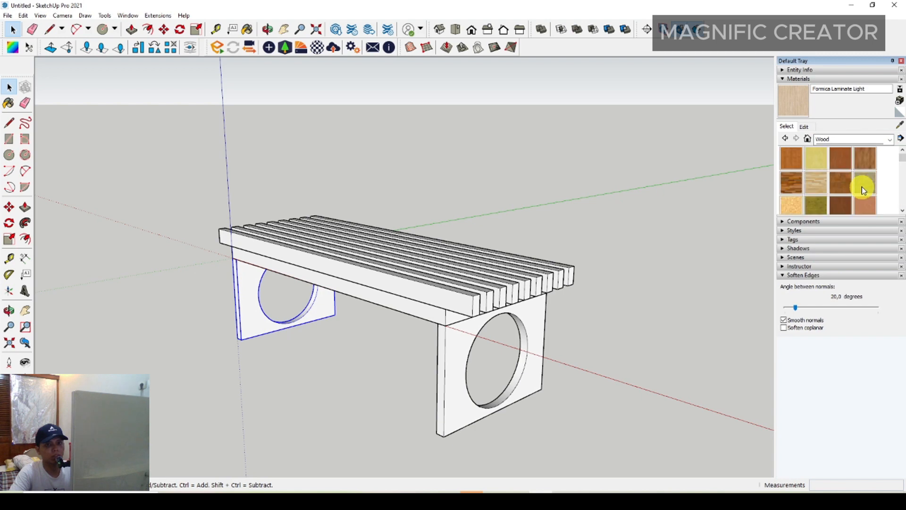
pyautogui.click(868, 210)
pyautogui.scroll(-4, 530, 253)
pyautogui.click(519, 311)
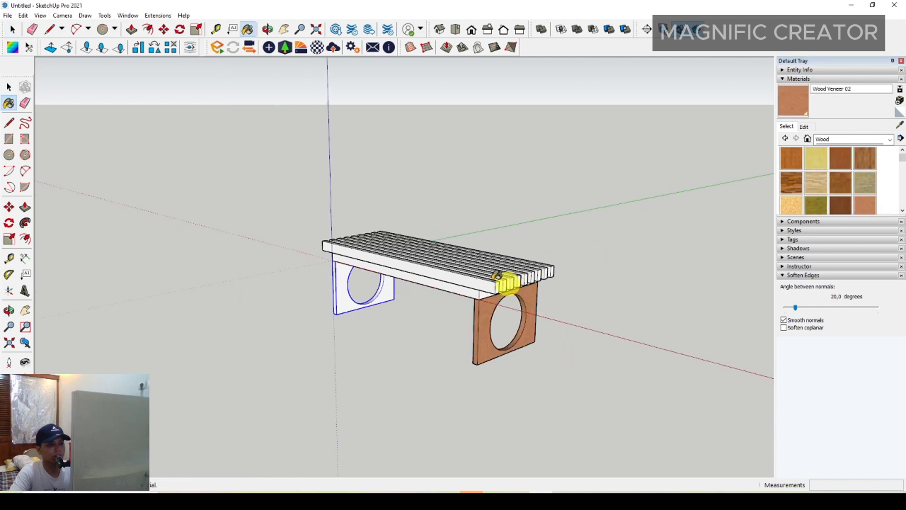
# Paint all the top slats with Wood Veneer 02, one after another across the bench
pyautogui.click(490, 279)
pyautogui.scroll(3, 493, 281)
pyautogui.click(510, 279)
pyautogui.click(522, 270)
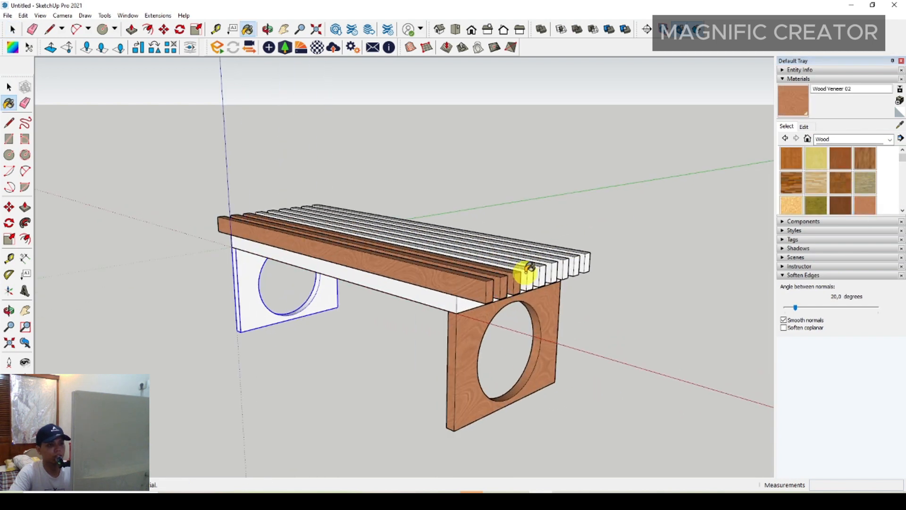
pyautogui.click(538, 267)
pyautogui.click(538, 271)
pyautogui.click(550, 269)
pyautogui.click(561, 266)
pyautogui.click(573, 263)
pyautogui.click(584, 261)
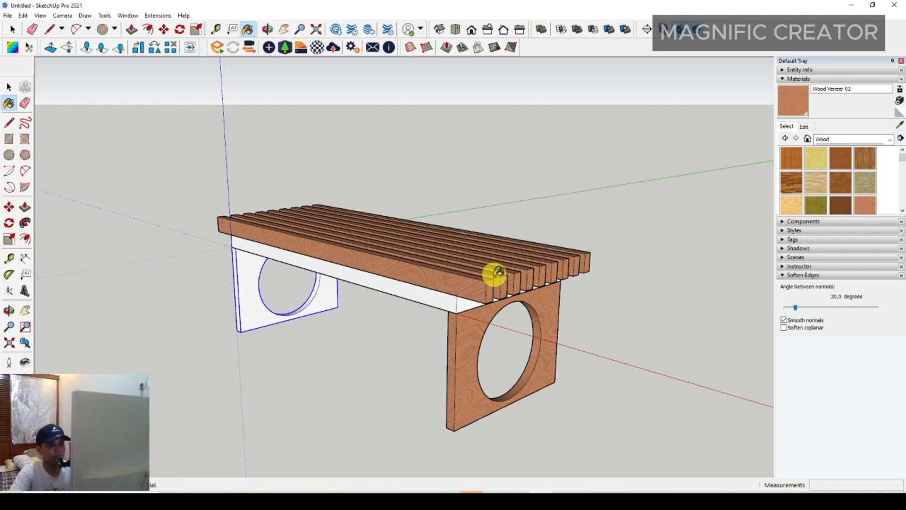
# Paint the frame under the slats and the copied leg panel with Wood Veneer 02
pyautogui.click(420, 288)
pyautogui.click(252, 304)
pyautogui.press('space')
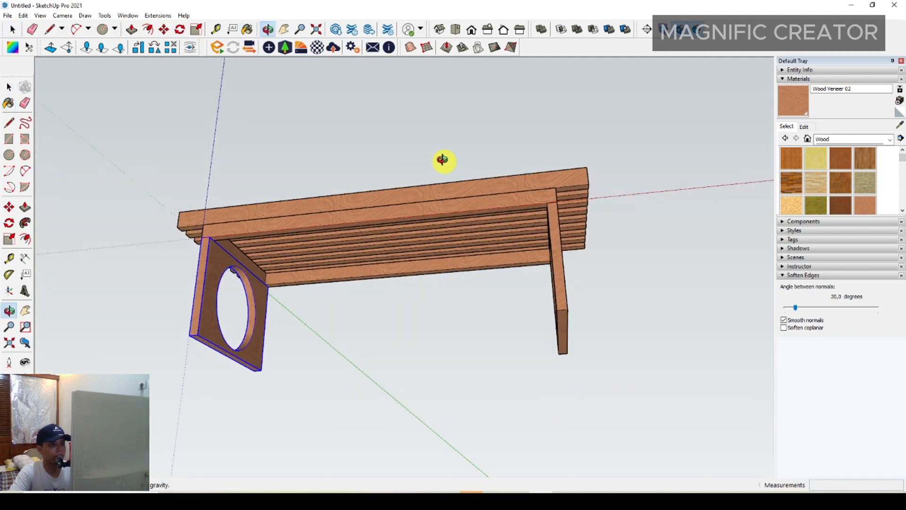